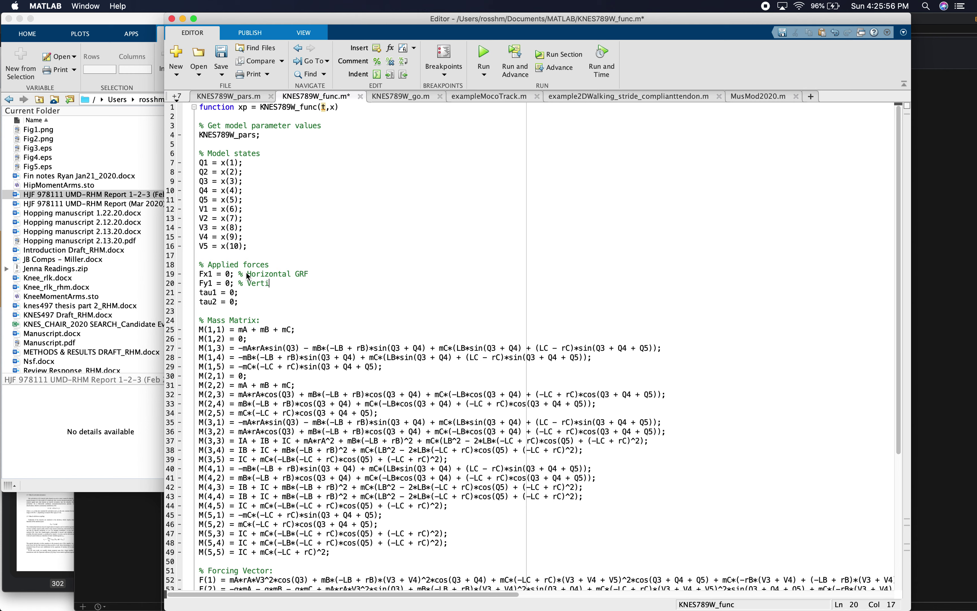
Comment Fy1 as Vertical GRF, tau1 as Hip joint moment, tau2 as Knee joint moment, then save KNES789W_func.m.
type("ertical GRF")
key("Down")
type("% Hip joint momen")
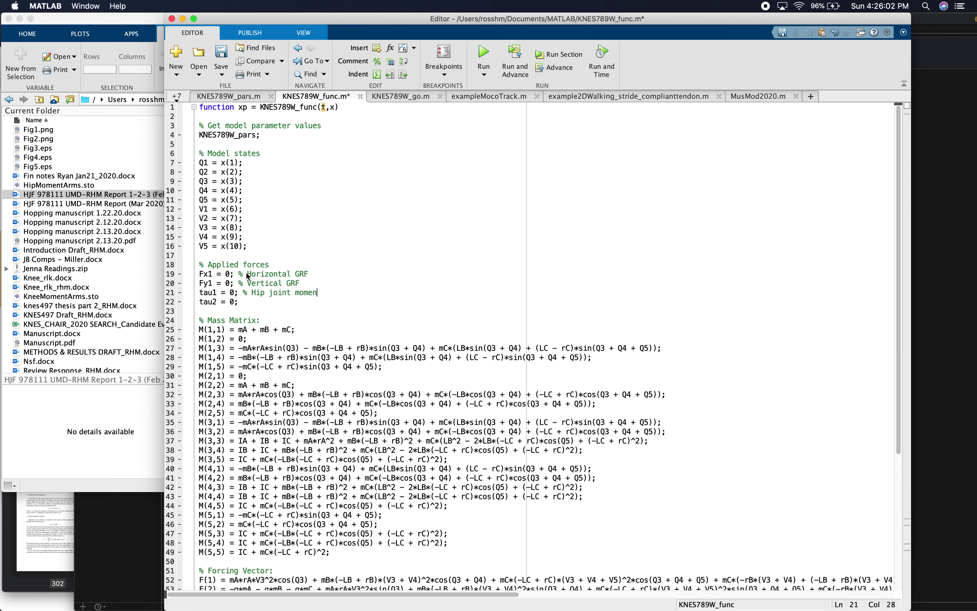
type("t")
key("Down")
type("% Knee joint moment")
key("super+s")
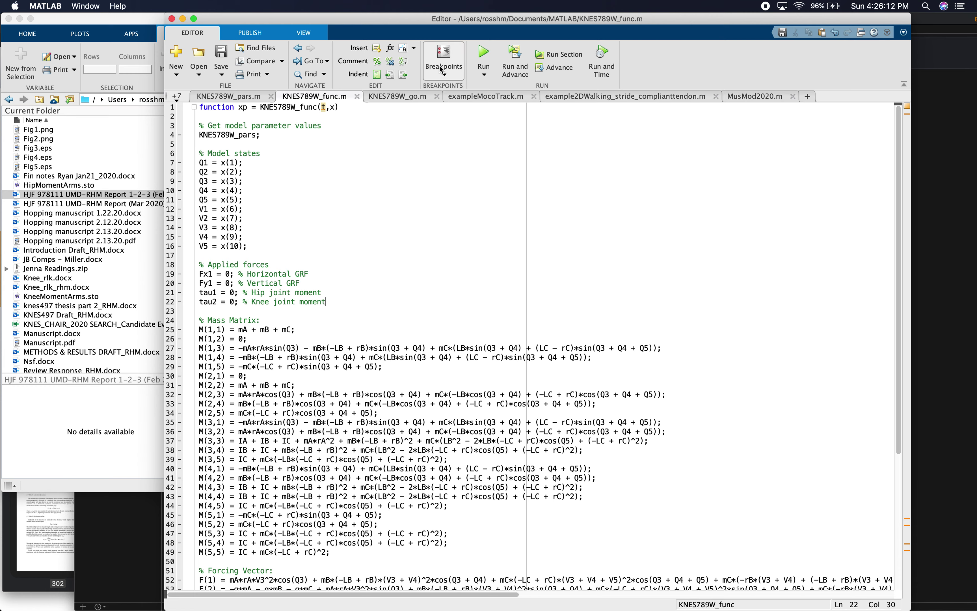
Run the KNES789W_go.m simulation to produce the Figure 1 plot, then return to KNES789W_func.m.
left_click(390, 97)
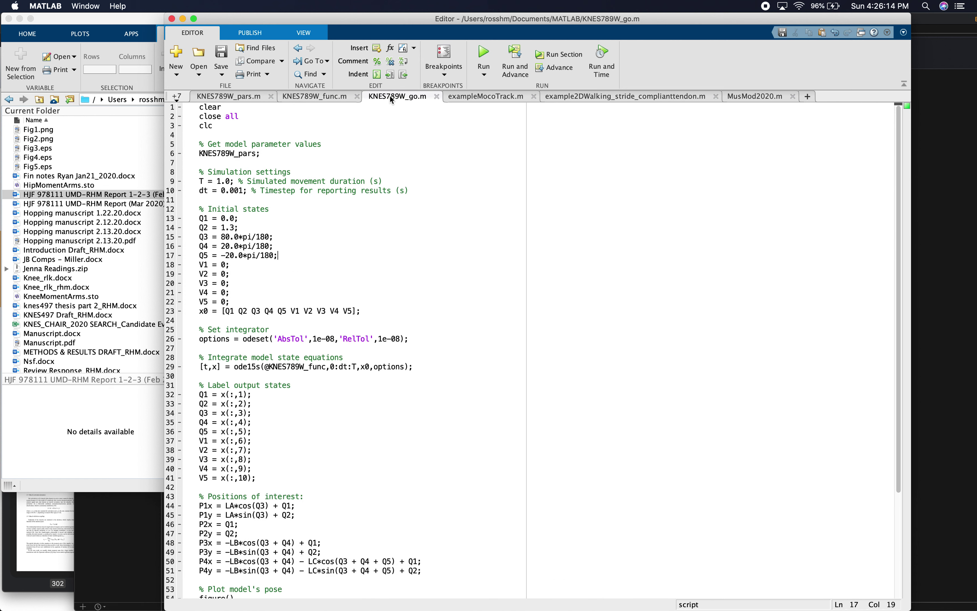
left_click(484, 58)
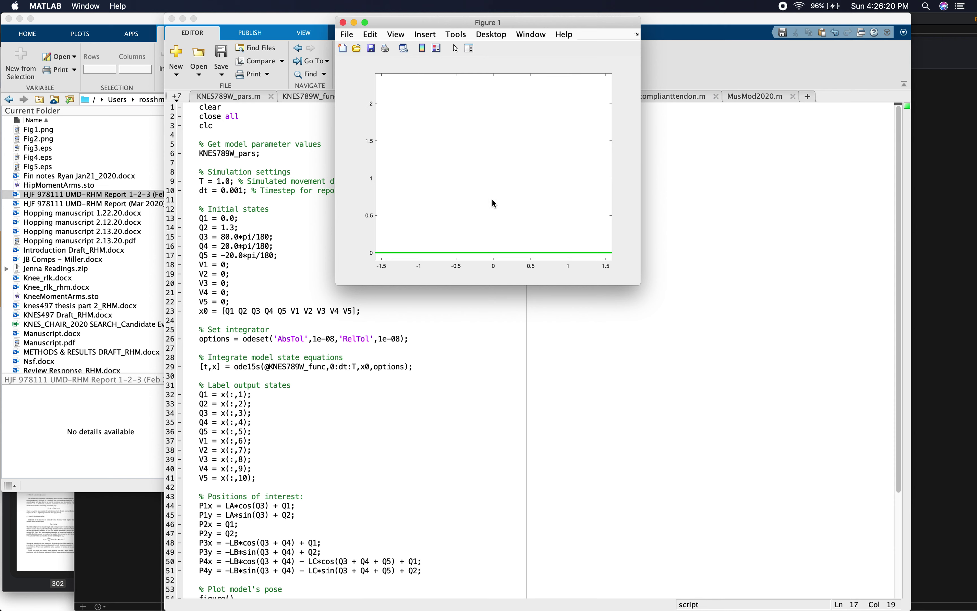
left_click(294, 255)
left_click(314, 96)
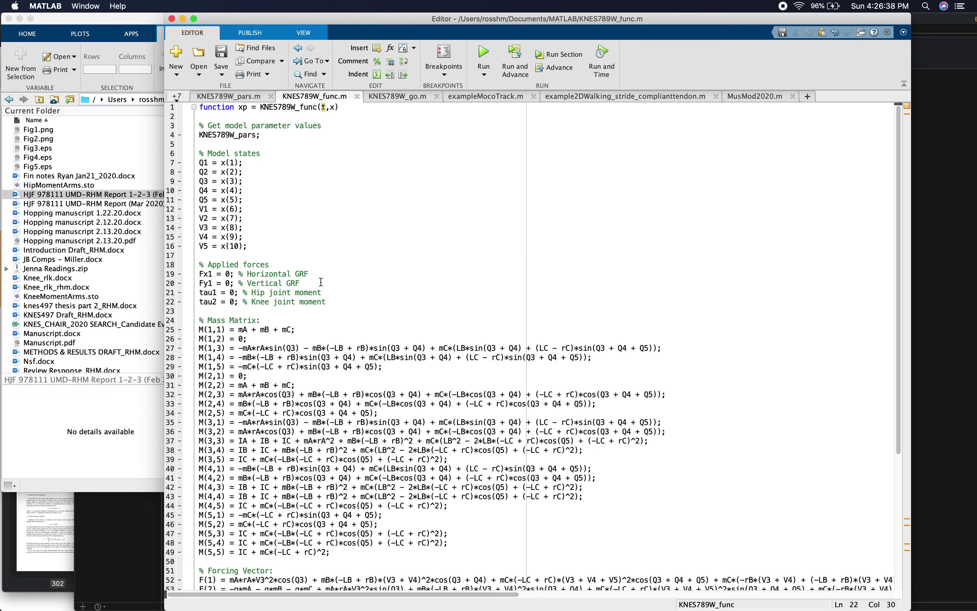
Insert two blank lines between the GRF force lines and the joint moment lines, and save KNES789W_func.m.
left_click_drag(344, 301, 196, 276)
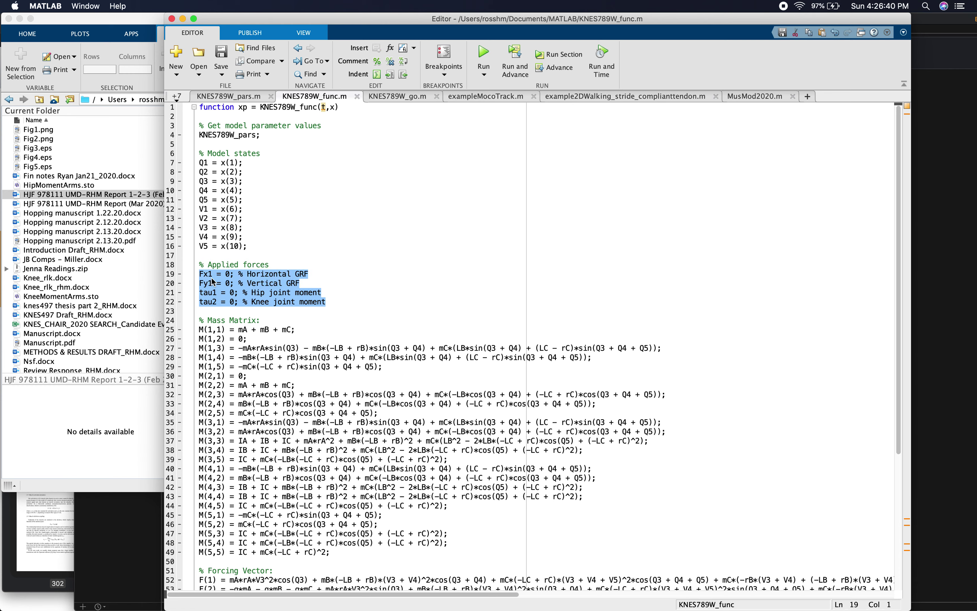
left_click(238, 283)
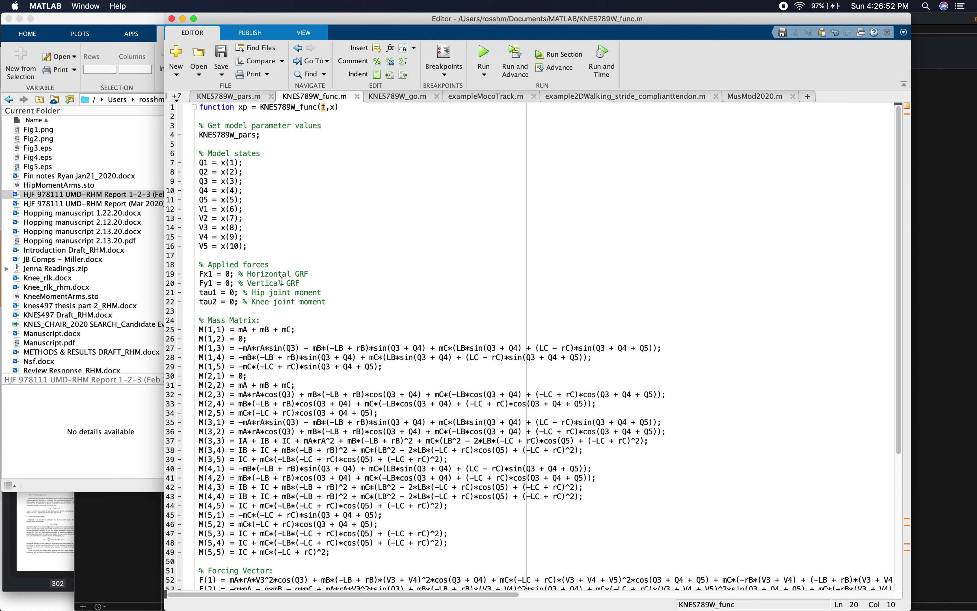
left_click(317, 284)
key("Return")
key("Return")
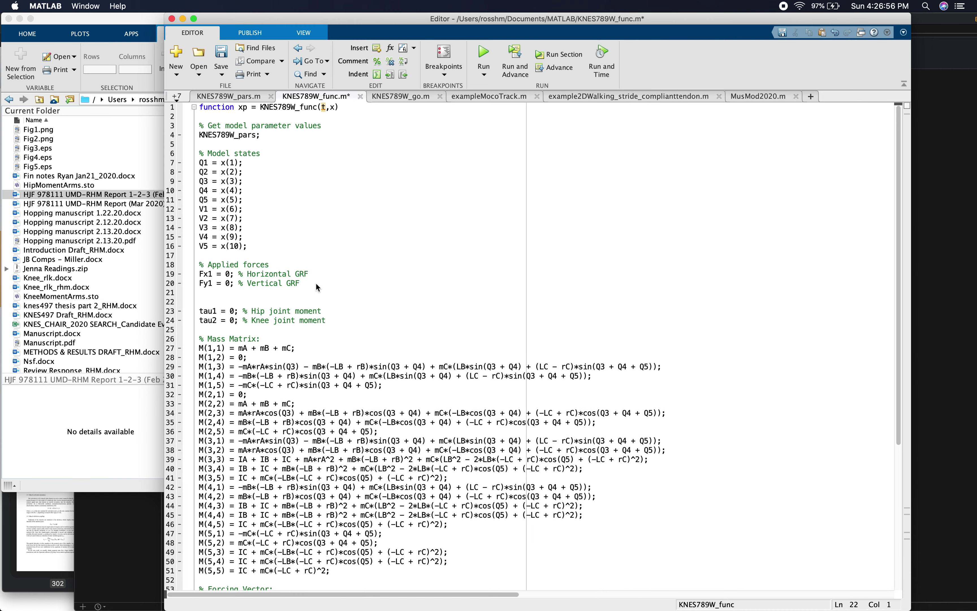
left_click_drag(301, 283, 205, 278)
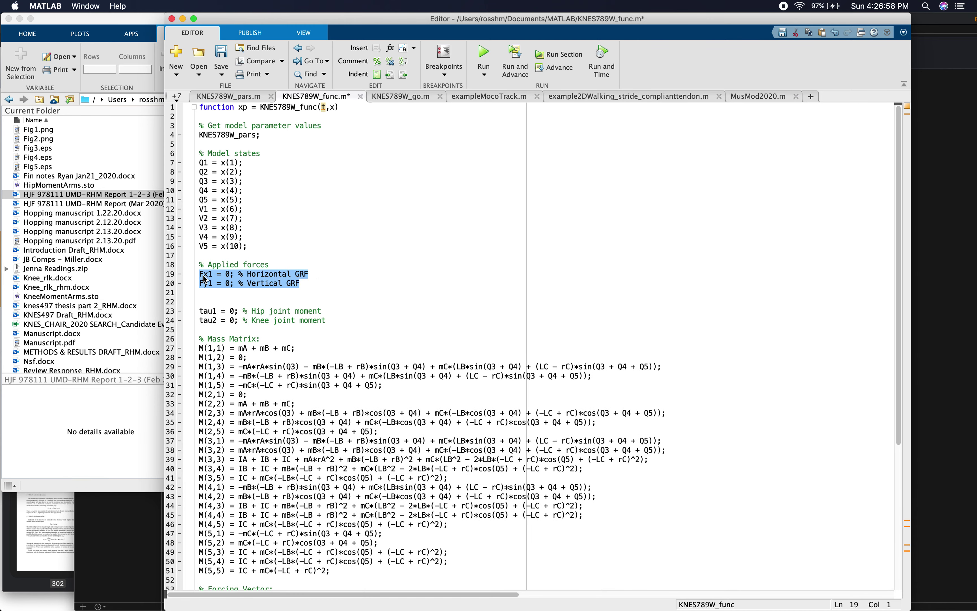
left_click(218, 302)
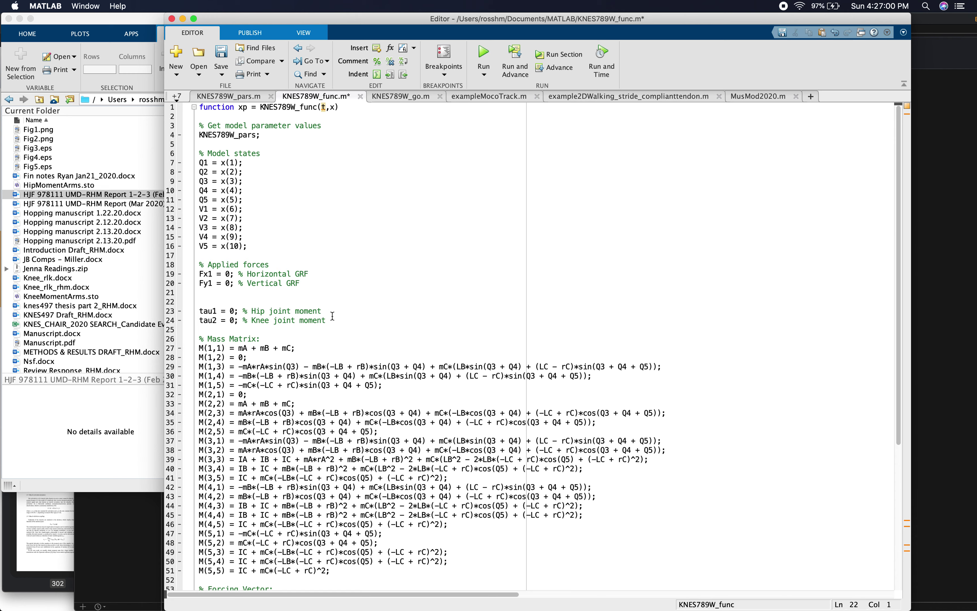
left_click_drag(328, 320, 200, 311)
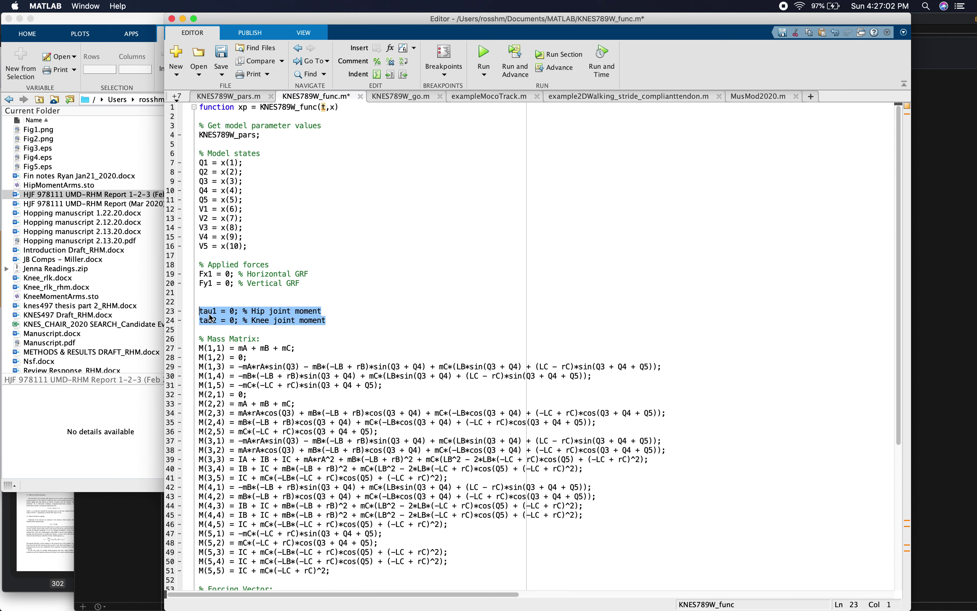
left_click(209, 312)
left_click(209, 303)
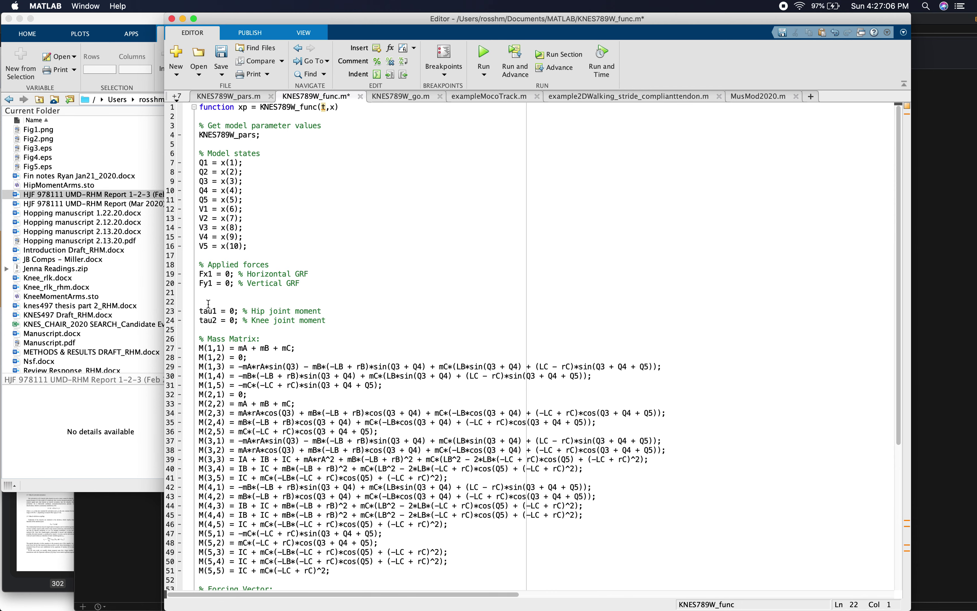
key("super+s")
left_click(766, 97)
Review the muscle excitation time-series lines in MusMod2020.m, then go back to KNES789W_func.m.
scroll(245, 315, "up", 10)
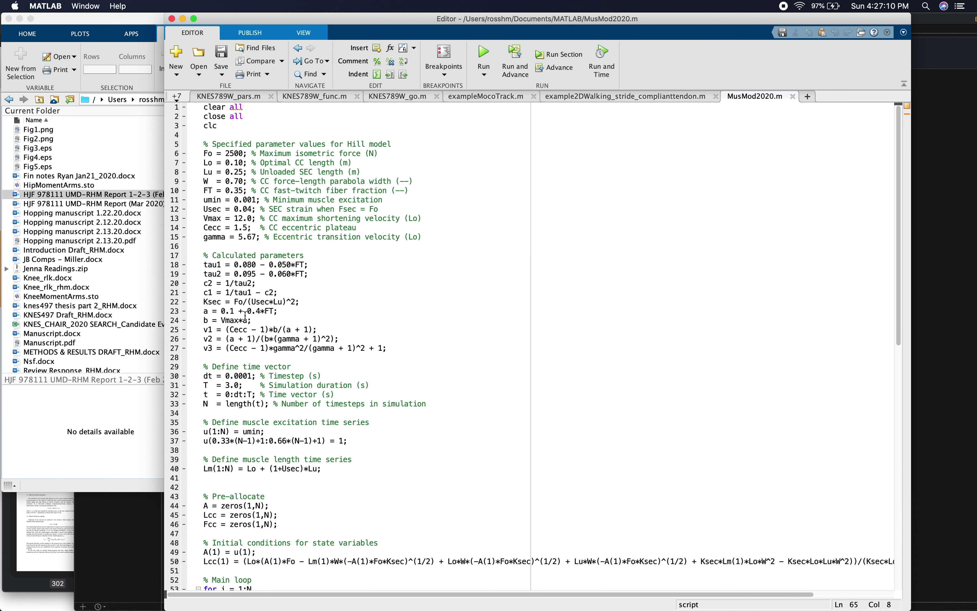
scroll(246, 315, "down", 3)
scroll(246, 315, "down", 7)
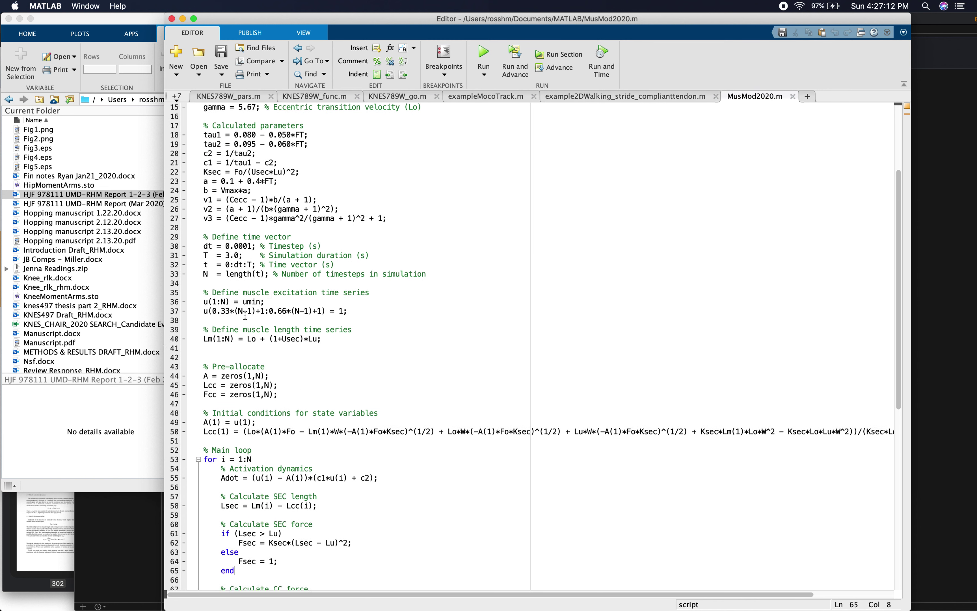
scroll(246, 315, "up", 4)
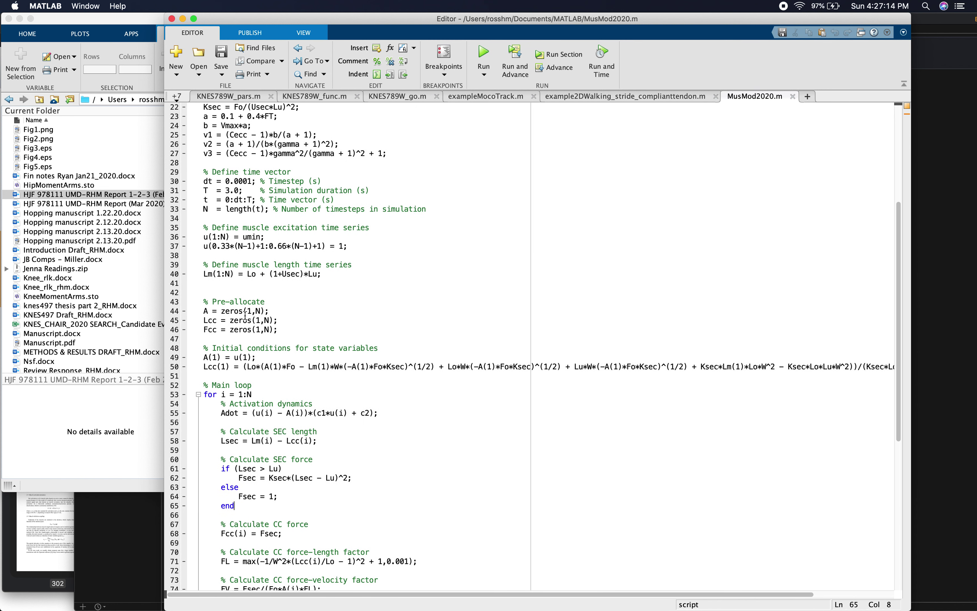
left_click_drag(359, 247, 204, 227)
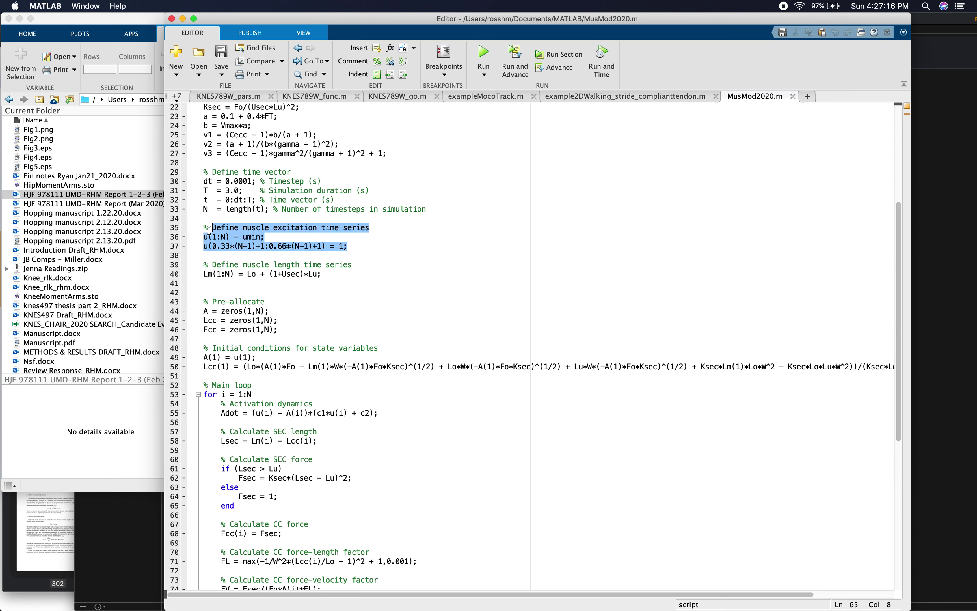
left_click(257, 255)
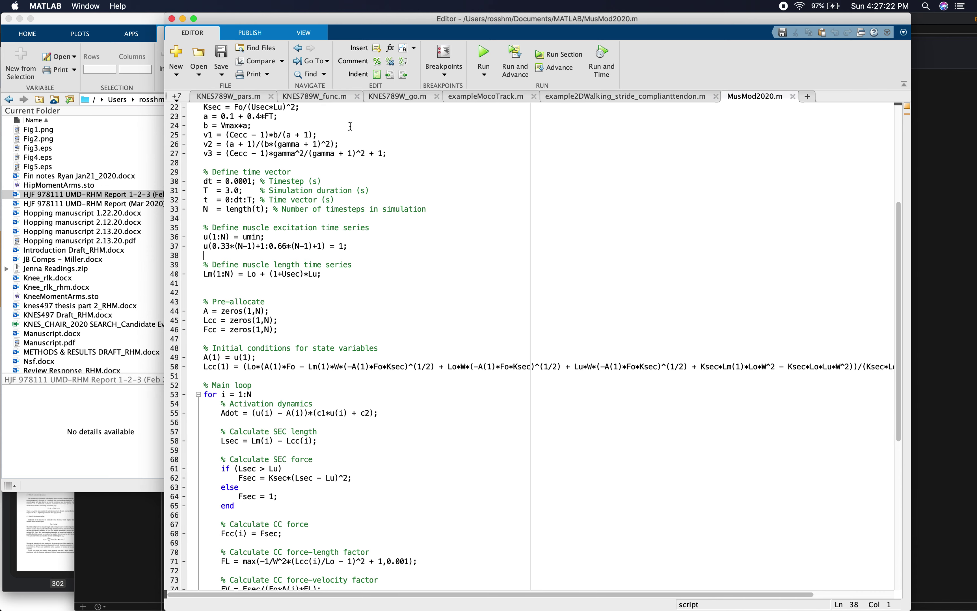
left_click(322, 96)
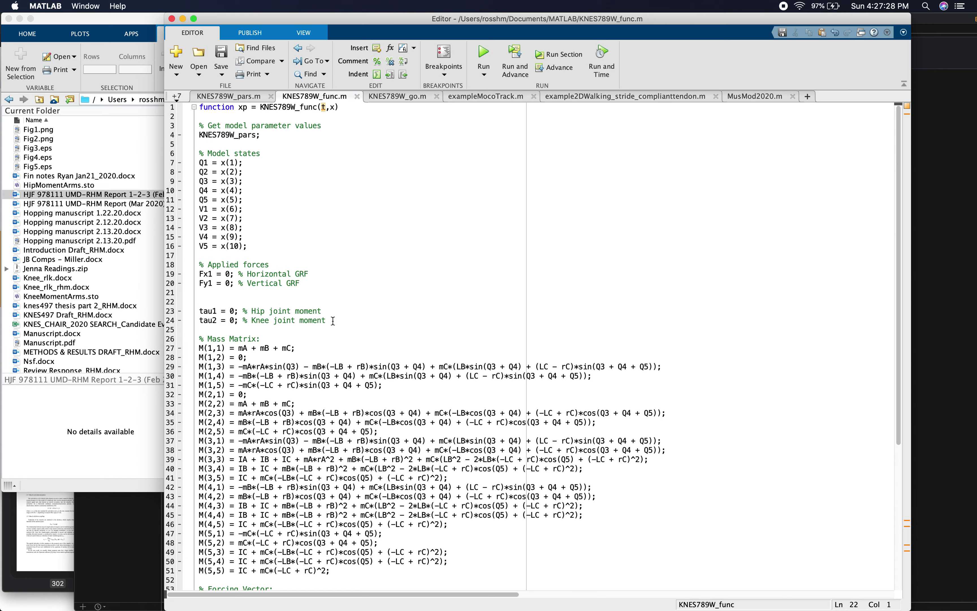
Edit the tau1 and tau2 values, trying 5 and leaving both joint moments at 0.
left_click_drag(333, 320, 199, 308)
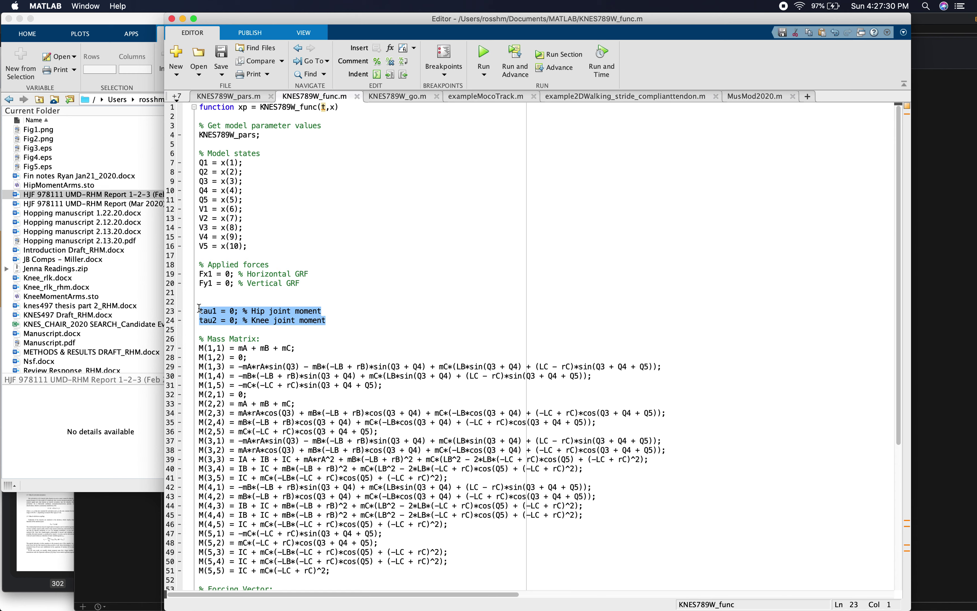
left_click(222, 311)
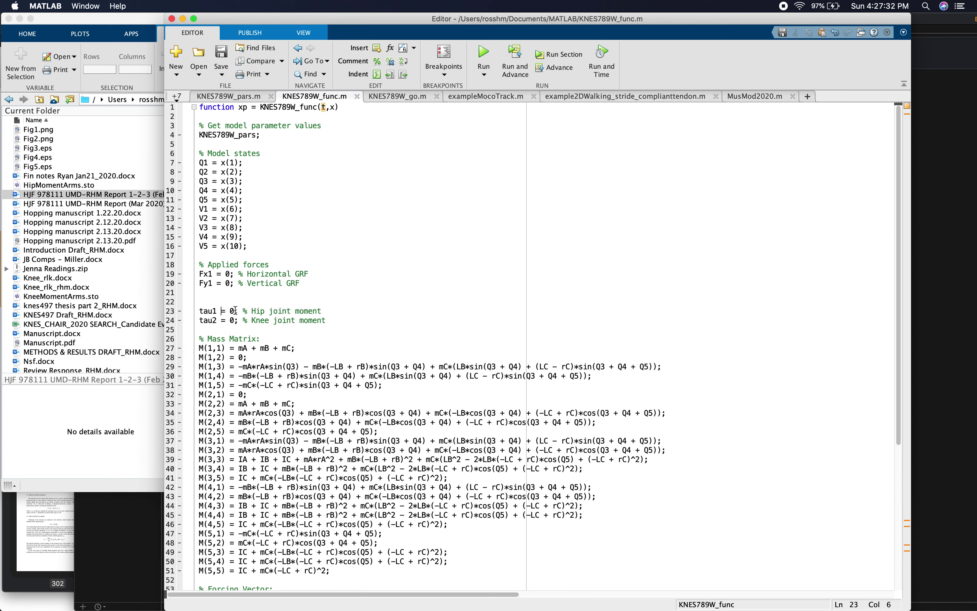
left_click(235, 310)
key("BackSpace")
type("5")
key("Down")
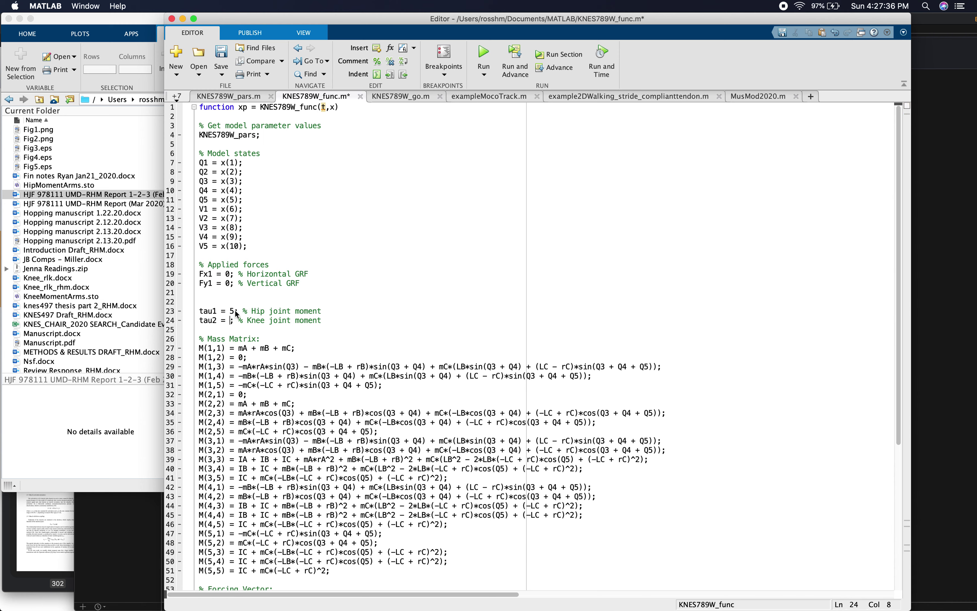
key("BackSpace")
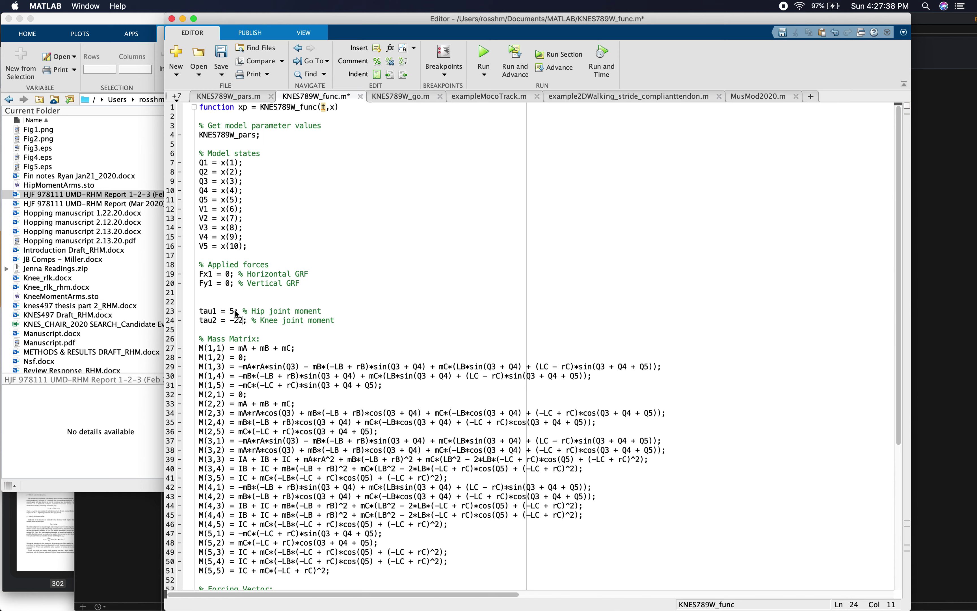
key("Up")
key("Delete")
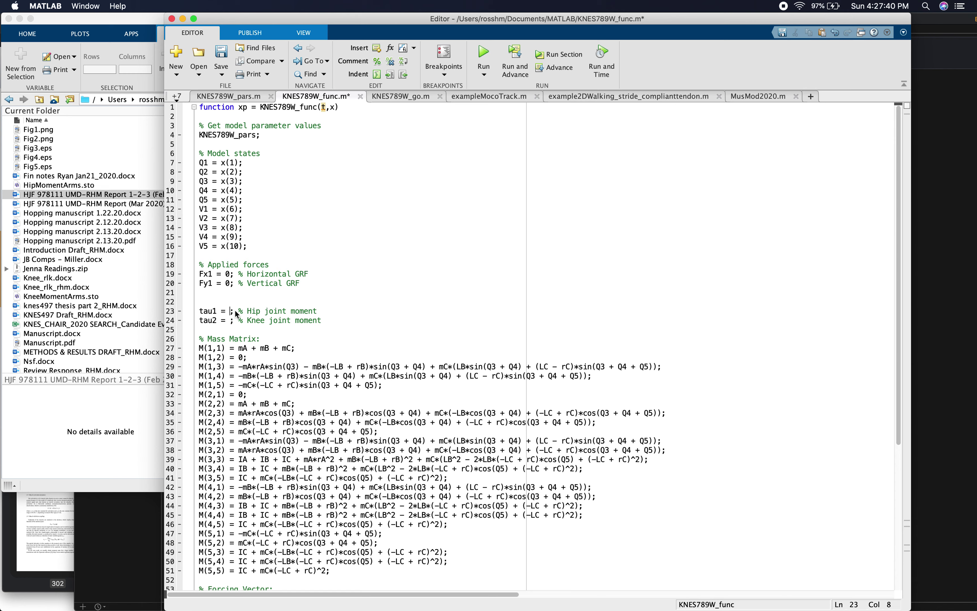
type("0")
key("Down")
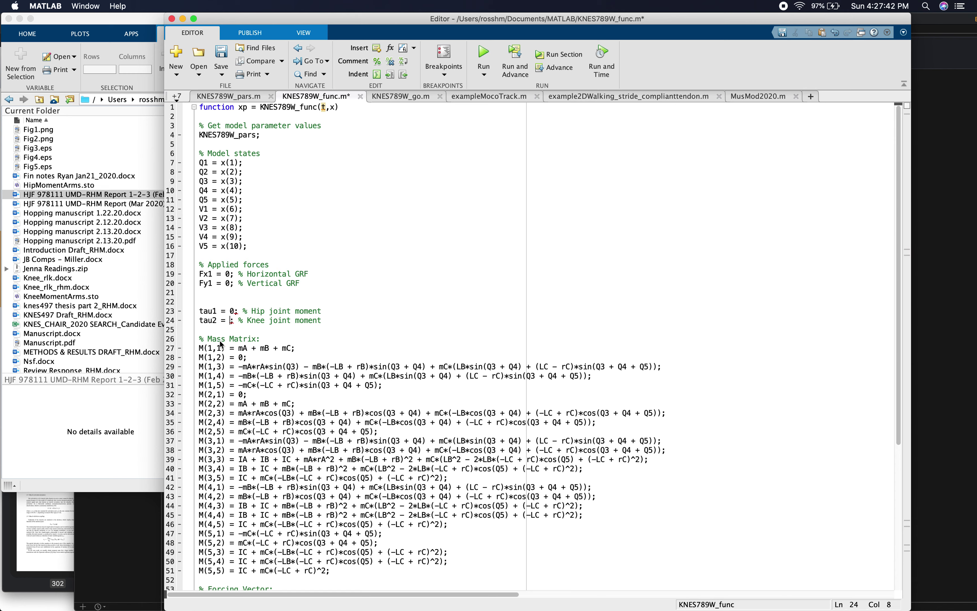
type("0")
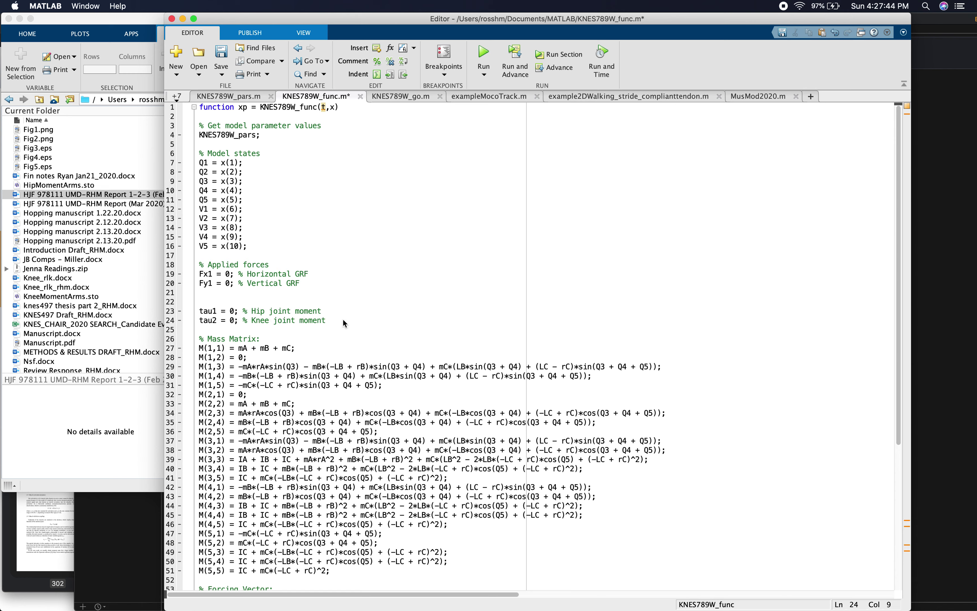
left_click(342, 322)
Highlight the 'joint moment' wording in the hip and knee comments.
left_click(245, 312, "shift")
left_click(244, 312)
left_click_drag(322, 310, 196, 312)
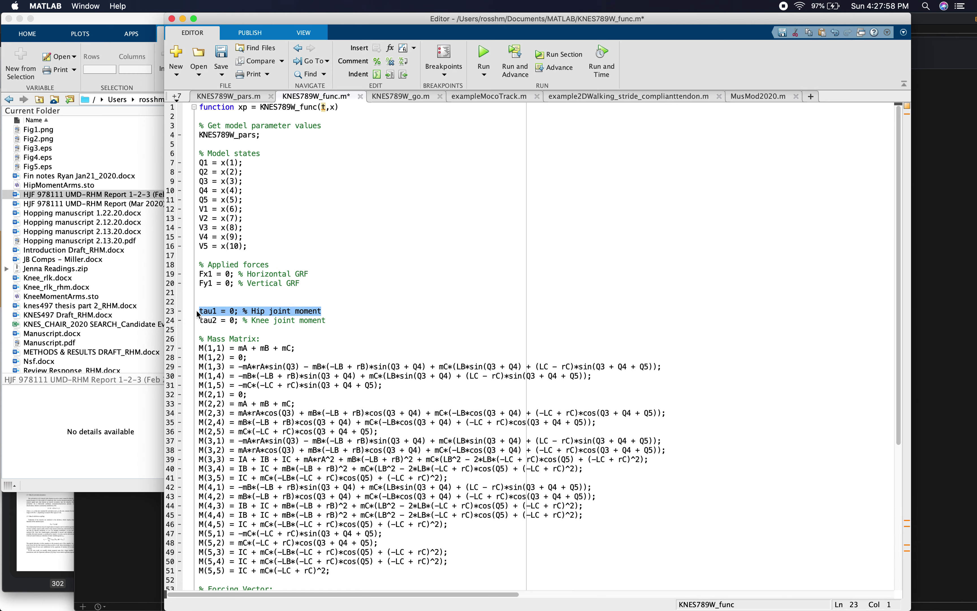
left_click_drag(336, 321, 198, 320)
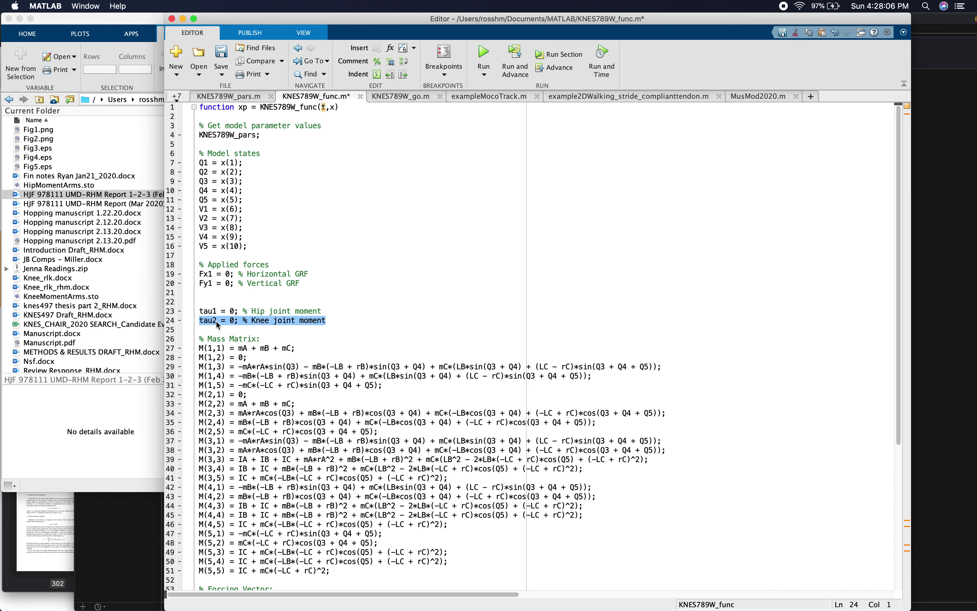
left_click(281, 301)
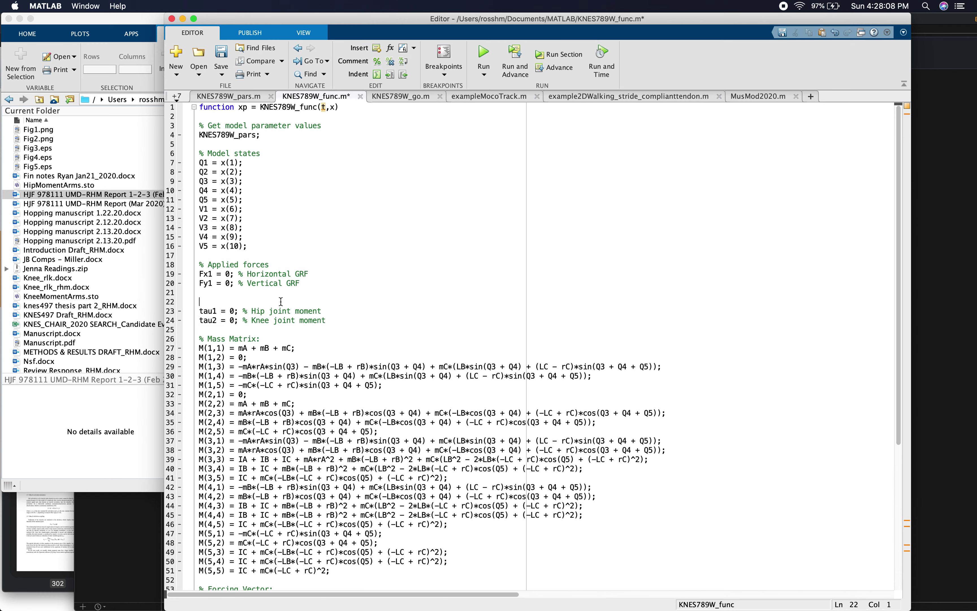
scroll(295, 302, "down", 10)
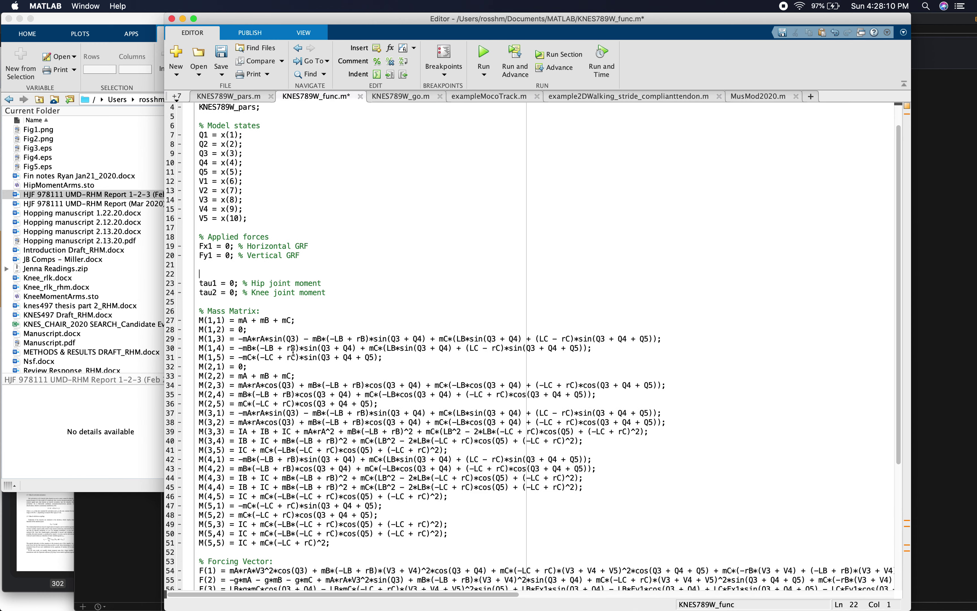
scroll(294, 353, "up", 10)
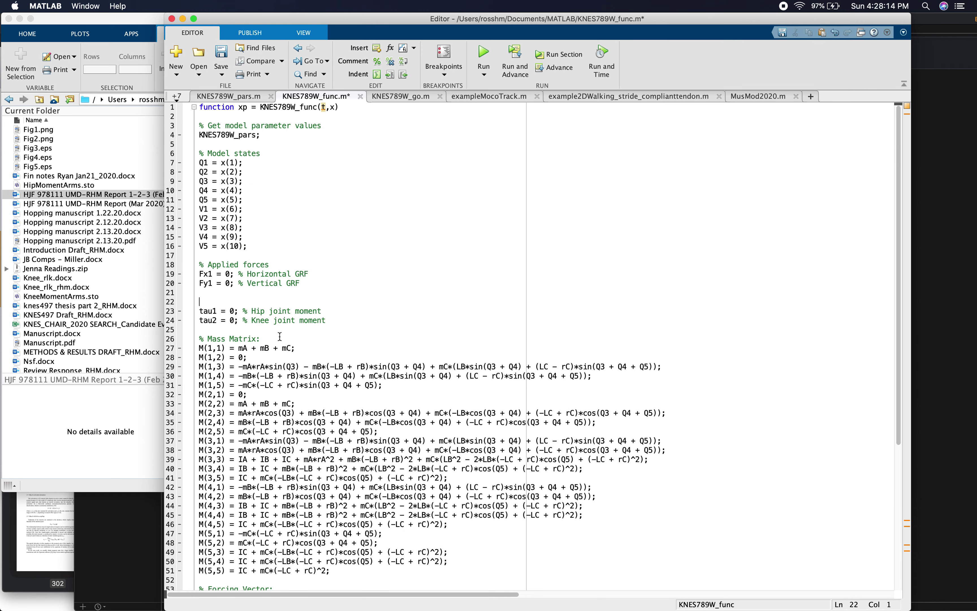
Insert three blank lines above the hip and knee joint moment lines.
key("Return")
key("Return")
key("Up")
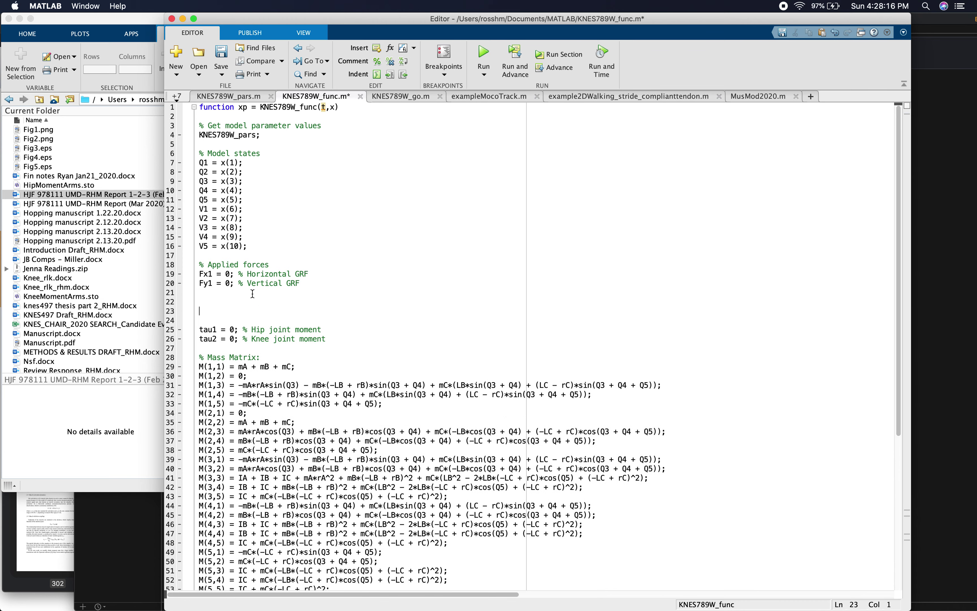
key("Return")
key("Up")
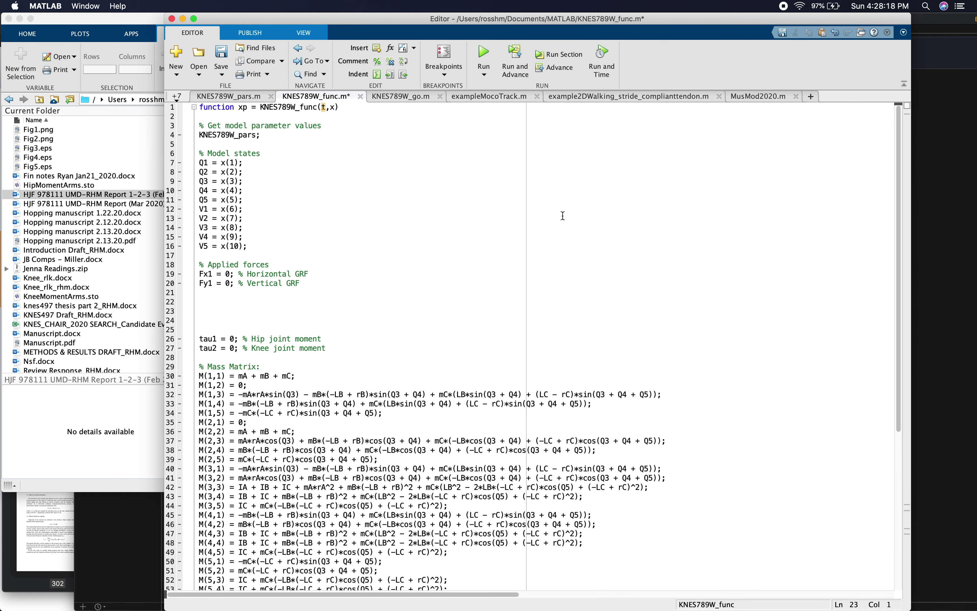
left_click(751, 94)
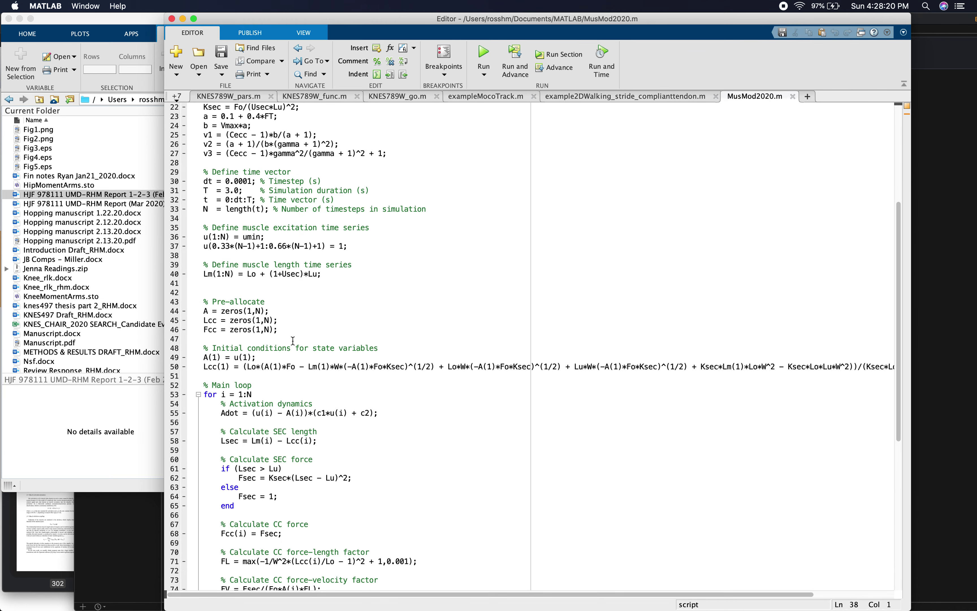
Scroll MusMod2020.m to the main loop and highlight every usage of Fsec.
scroll(293, 341, "down", 3)
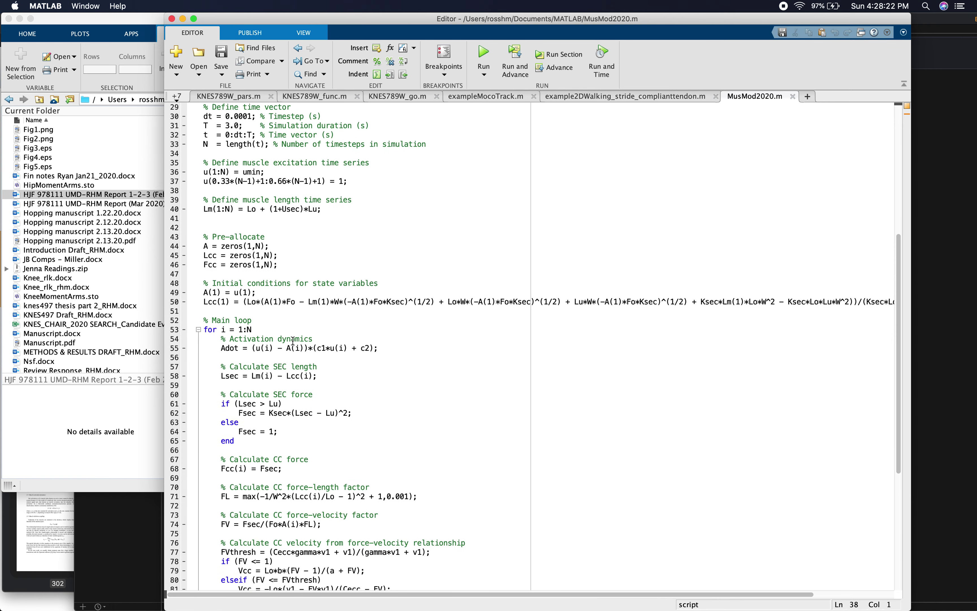
scroll(293, 340, "down", 4)
scroll(293, 341, "up", 5)
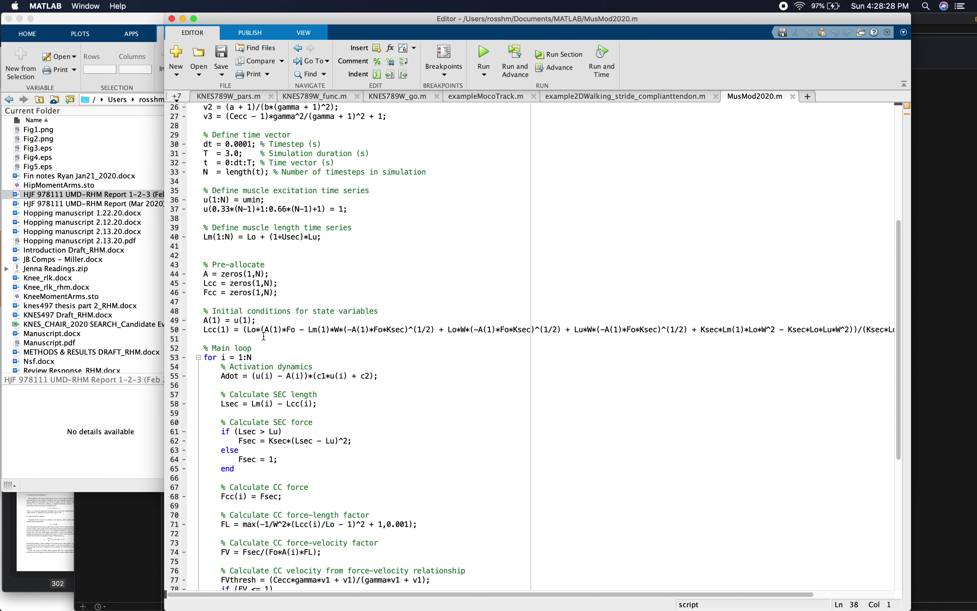
scroll(264, 336, "down", 3)
scroll(264, 336, "down", 6)
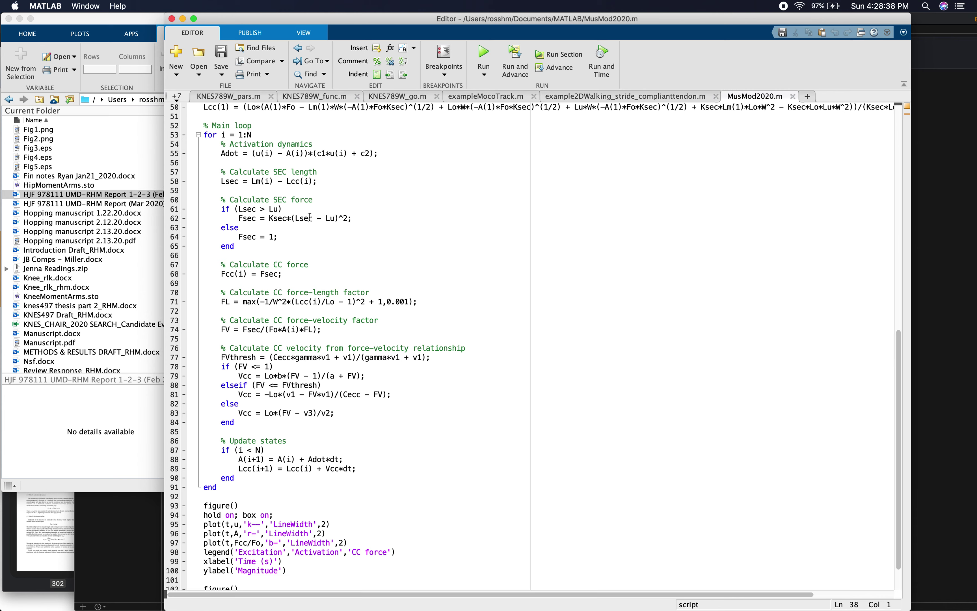
left_click_drag(279, 238, 239, 238)
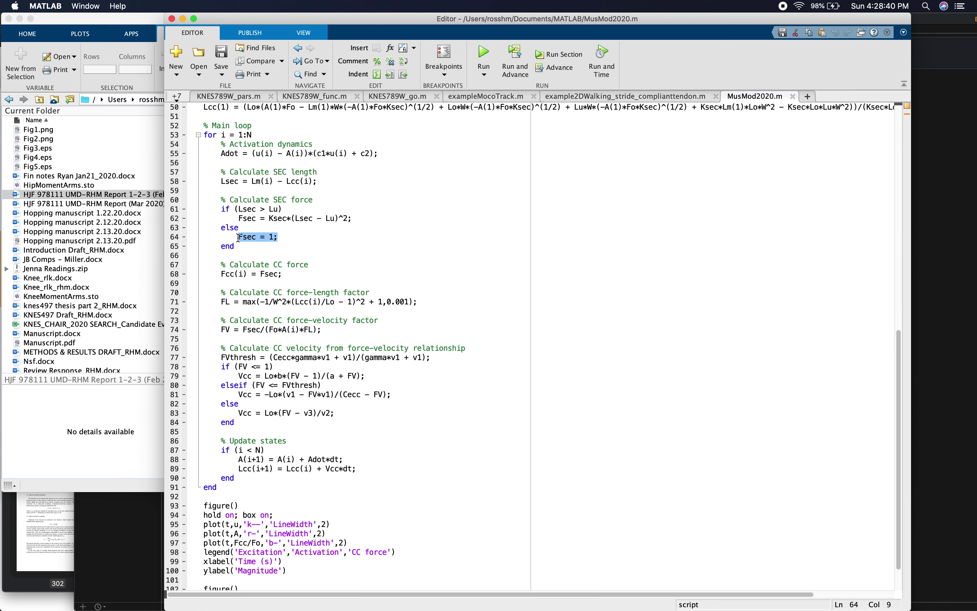
left_click(238, 238)
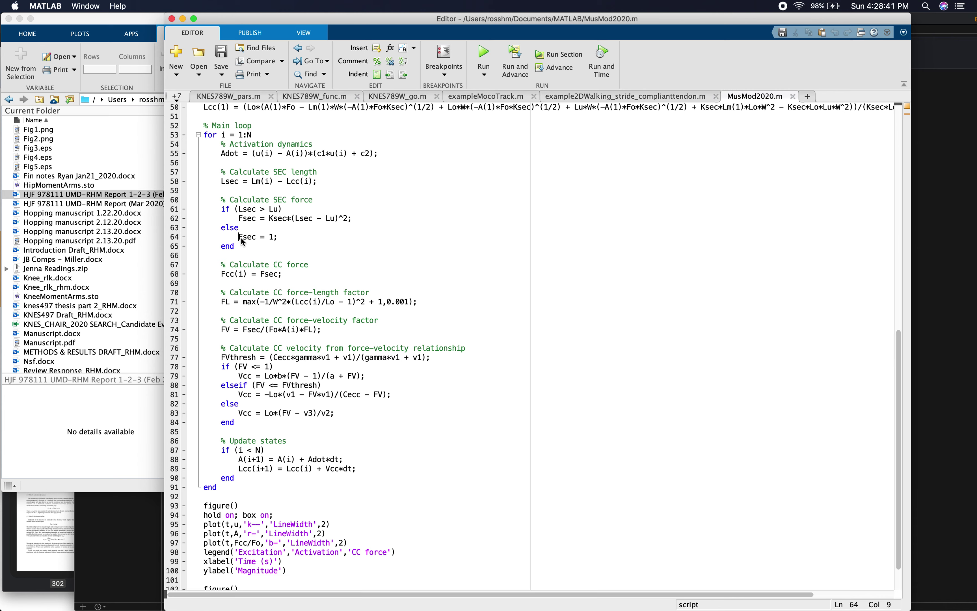
left_click(620, 97)
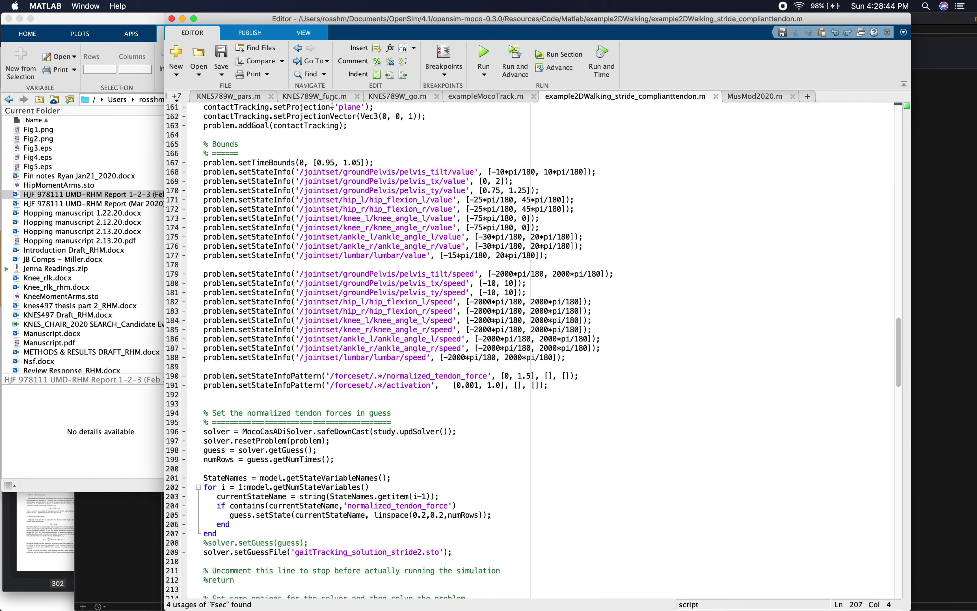
In KNES789W_func.m, define the hip moment as tau1 = r1*Fsec1.
left_click(322, 97)
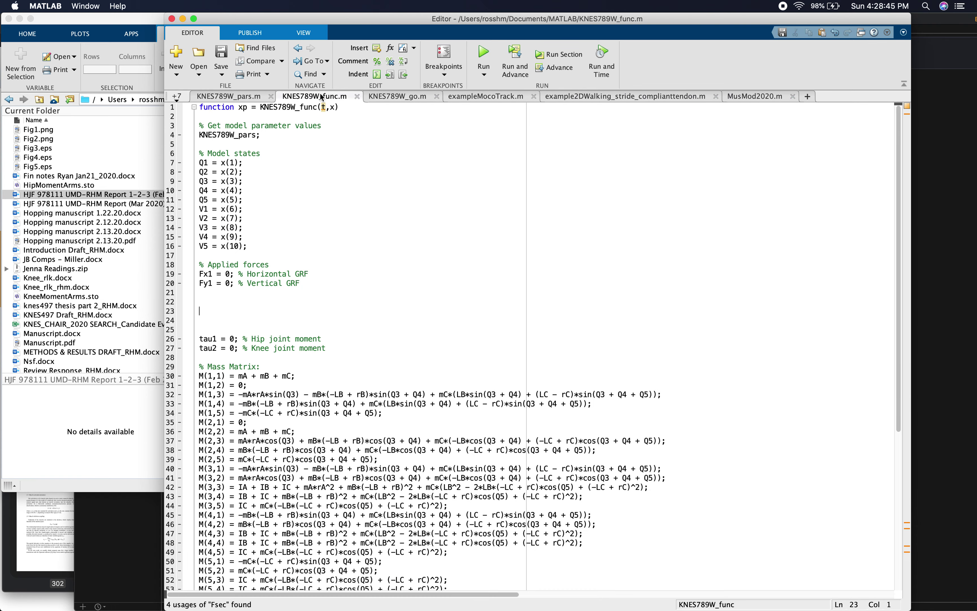
left_click(236, 340)
key("BackSpace")
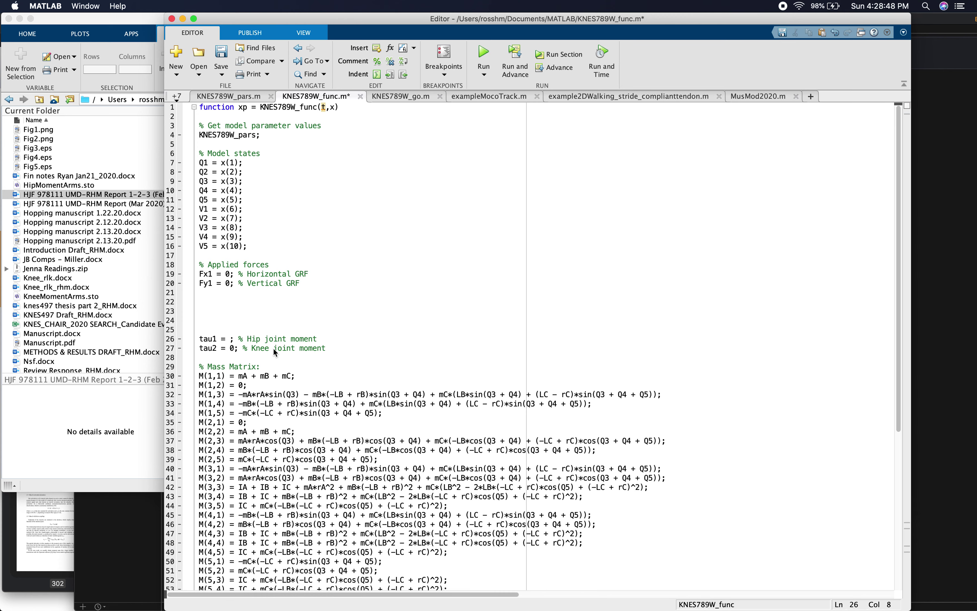
type("Fsec1")
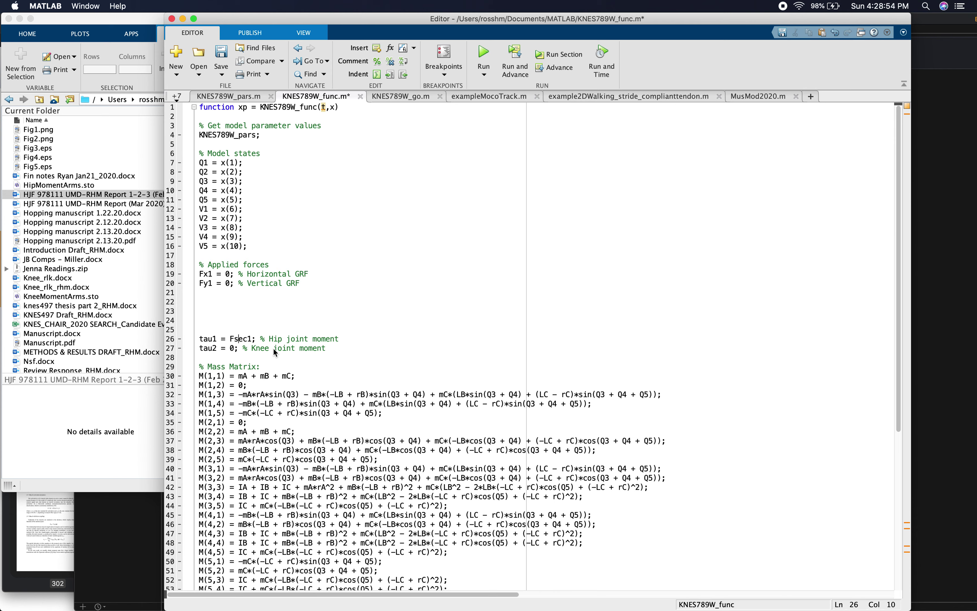
key("Left")
key("Left")
type("r")
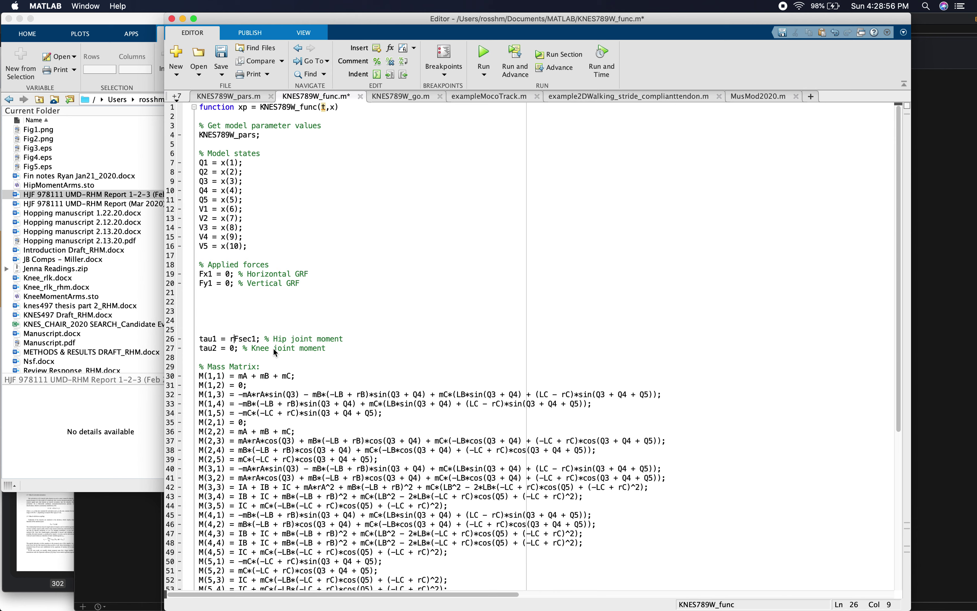
type("1*")
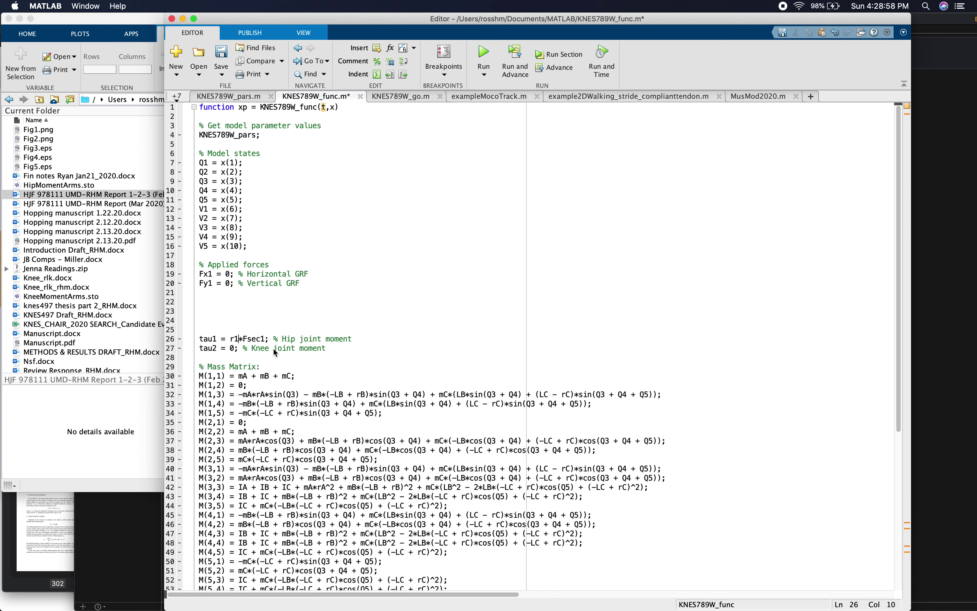
key("shift+Left")
key("shift+Left")
key("Left")
key("Left")
key("Left")
key("Left")
key("shift+Left")
key("shift+Left")
key("shift+Left")
key("shift+Left")
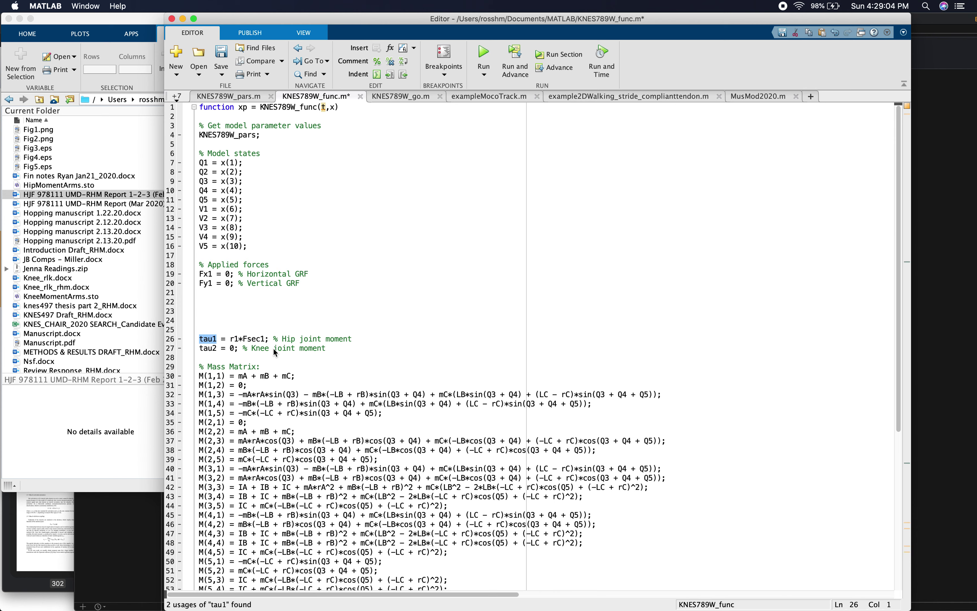
key("Right")
key("Right")
key("Right")
key("Right")
key("Right")
key("Right")
key("Right")
key("Right")
key("Right")
Define the knee moment as tau2 = r2*Fsec2.
key("Down")
key("BackSpace")
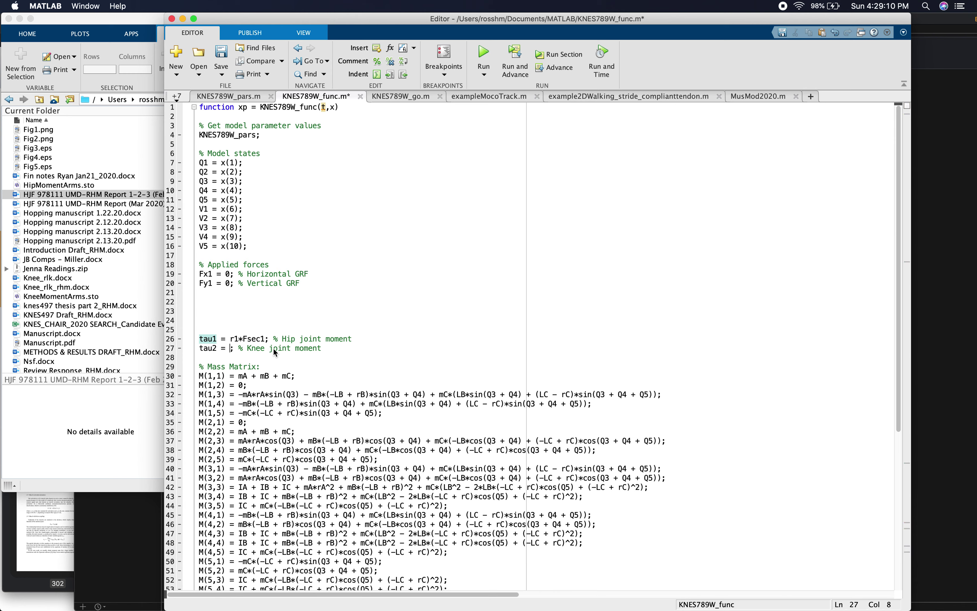
type("r2")
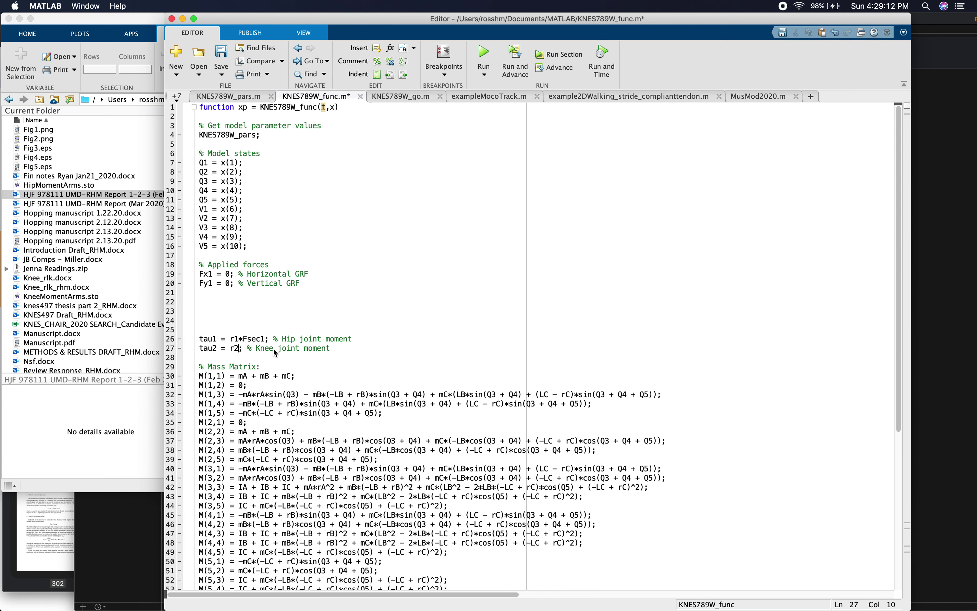
type("*Fsec")
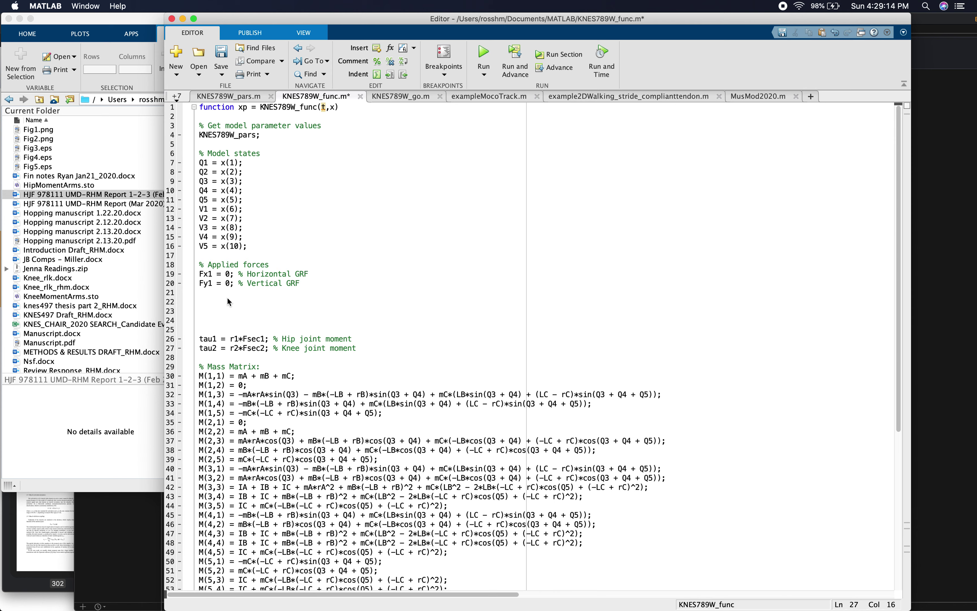
mouse_move(208, 304)
left_mouse_down()
mouse_move(213, 324)
mouse_move(220, 317)
left_mouse_up()
left_click(221, 319)
left_click(238, 348)
left_click_drag(217, 349, 198, 351)
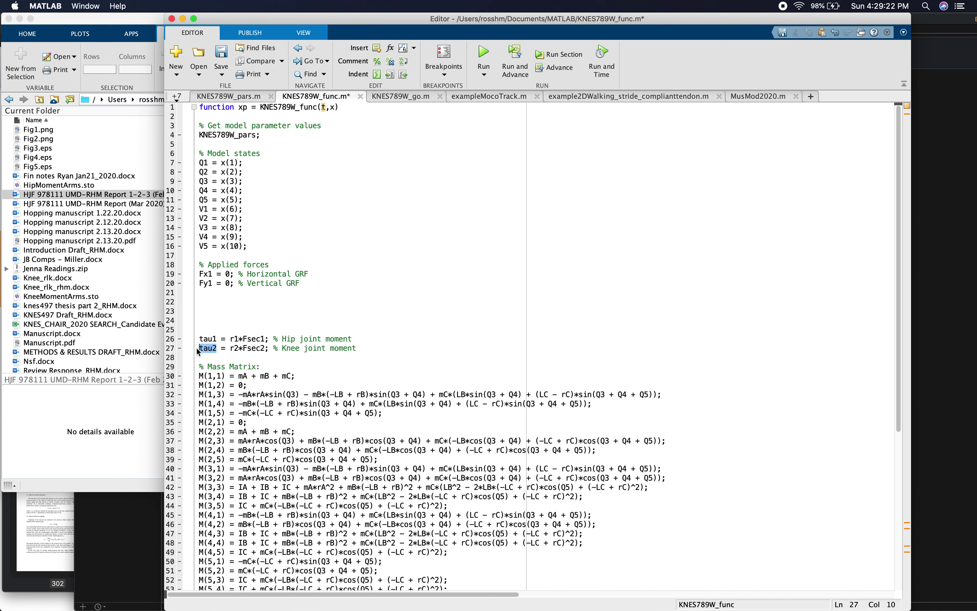
left_click(218, 351)
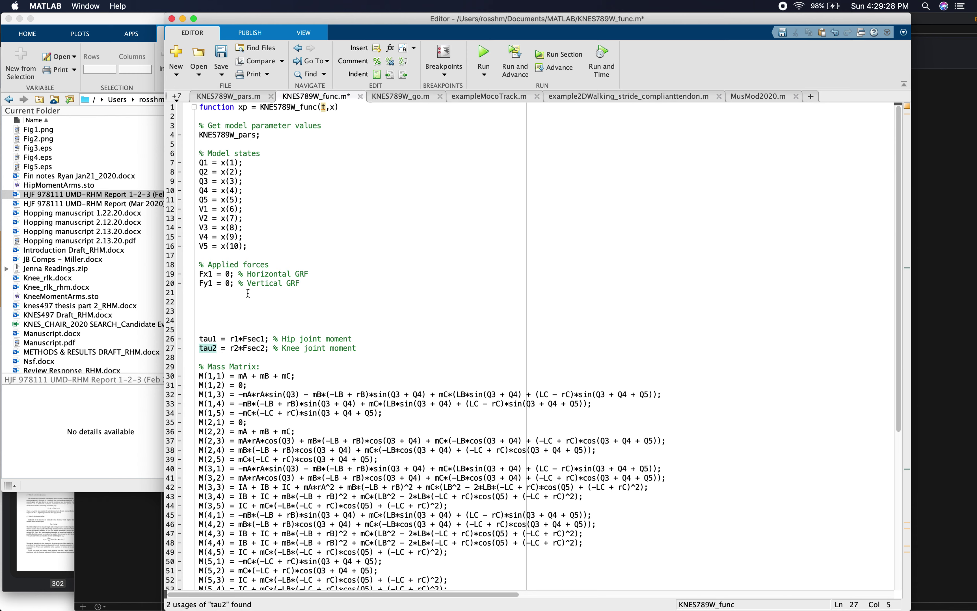
left_click(223, 300)
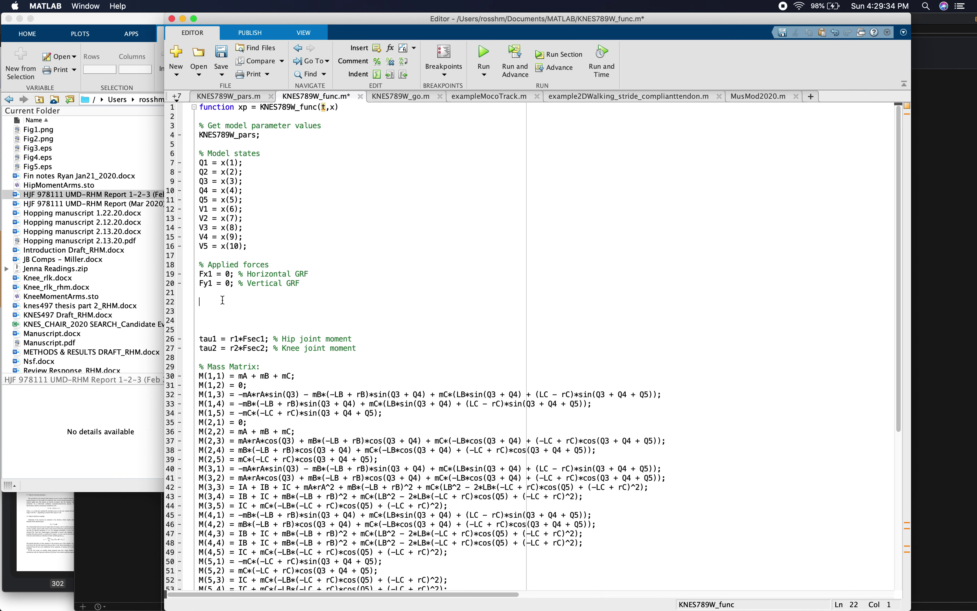
Add '% Muscle lengths' and '% Muscle moment arms' comment headers above the joint moments.
left_click(747, 97)
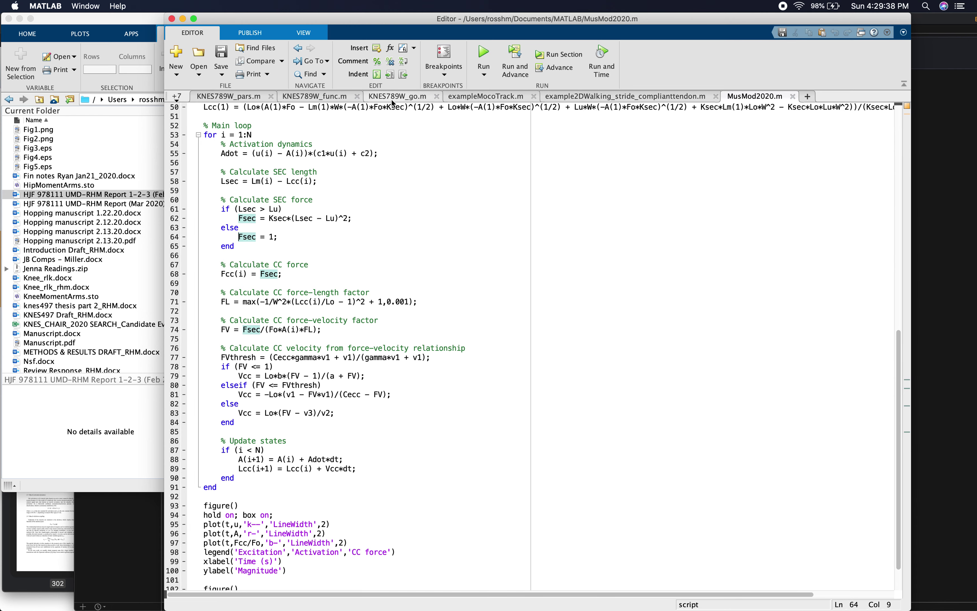
left_click(319, 98)
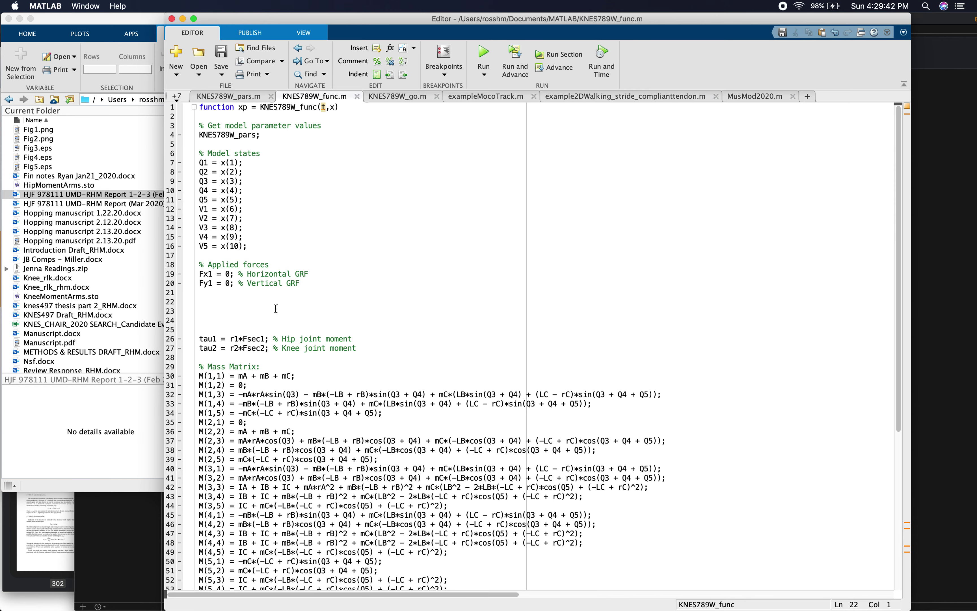
type("% ")
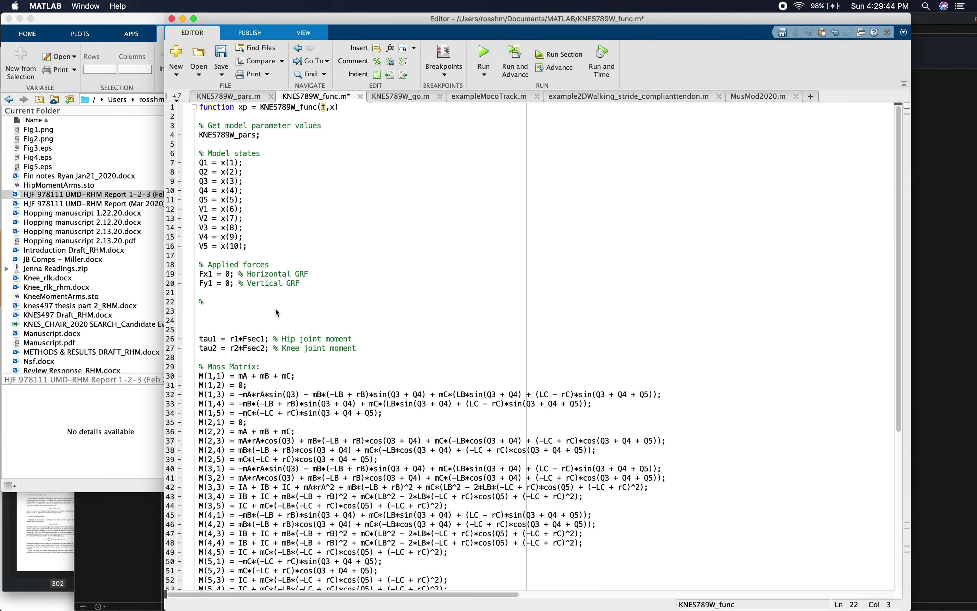
type("Muscle lengths")
key("Return")
key("Return")
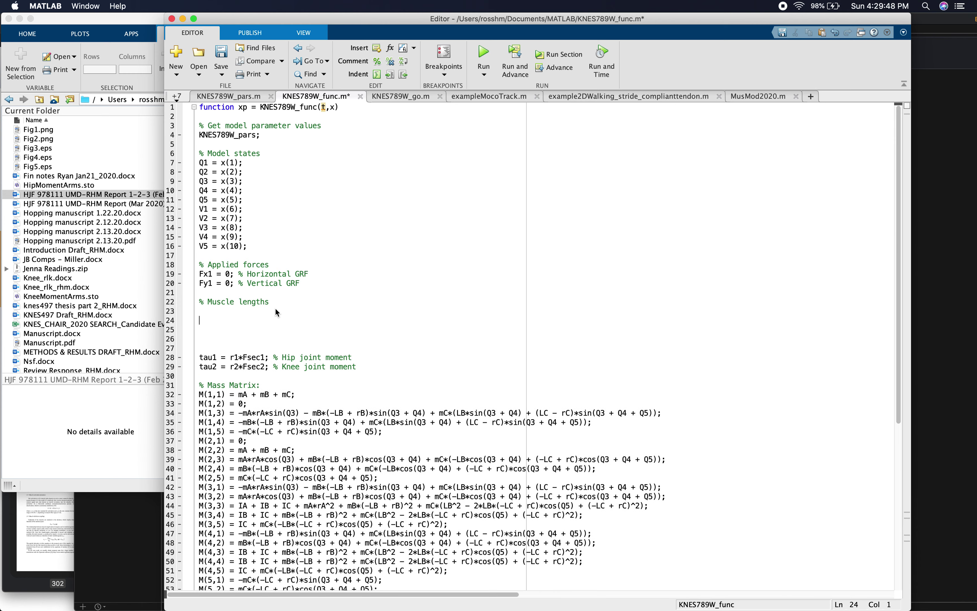
type("% Muscle moment arms")
key("Home")
key("Return")
key("Up")
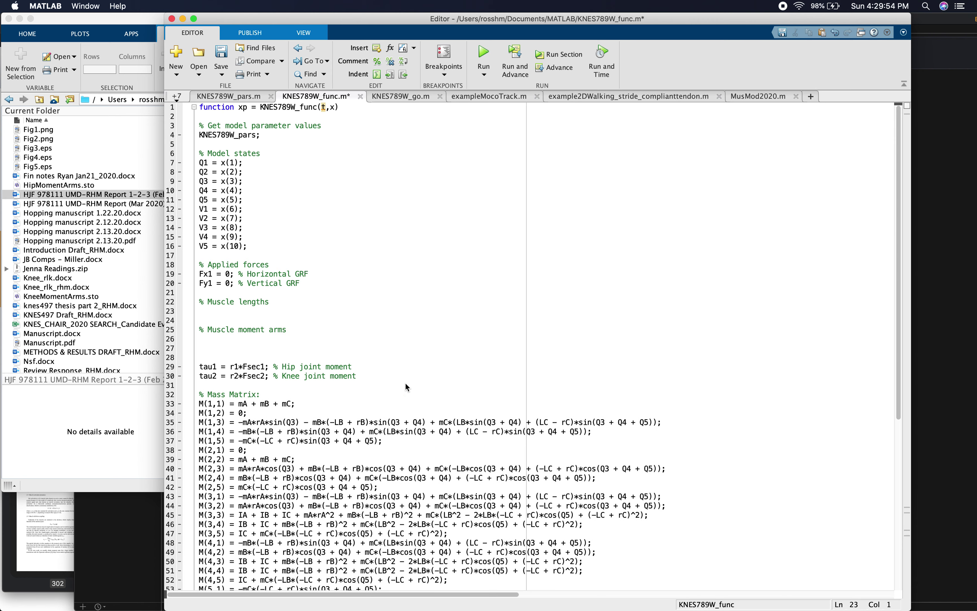
Add empty L1, L2, r1 and r2 definitions, labelling them Glutei and Vasti.
type("L1 =")
key("Return")
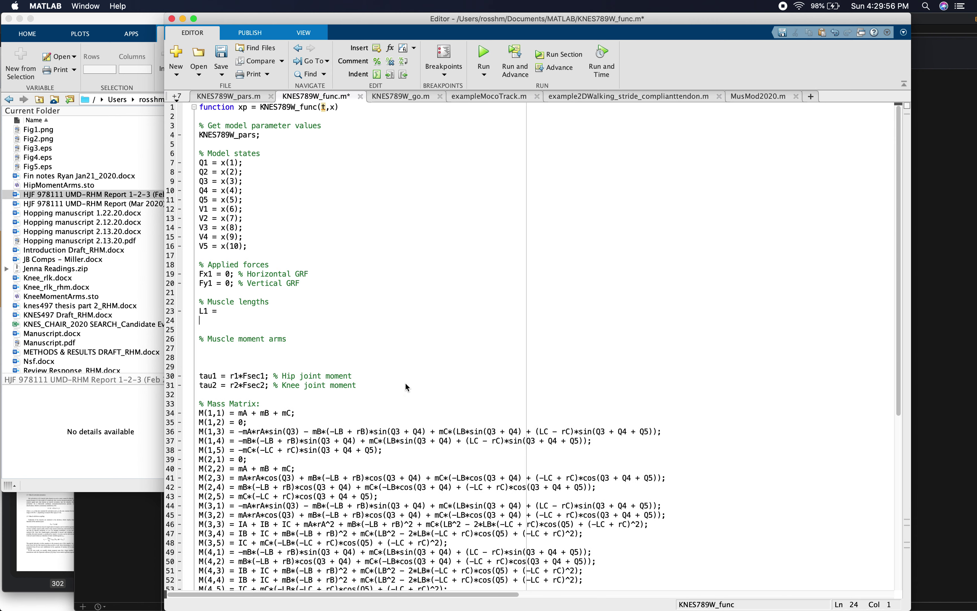
type("L2 =")
key("Down")
type("r1 =")
key("Return")
type("r2 =")
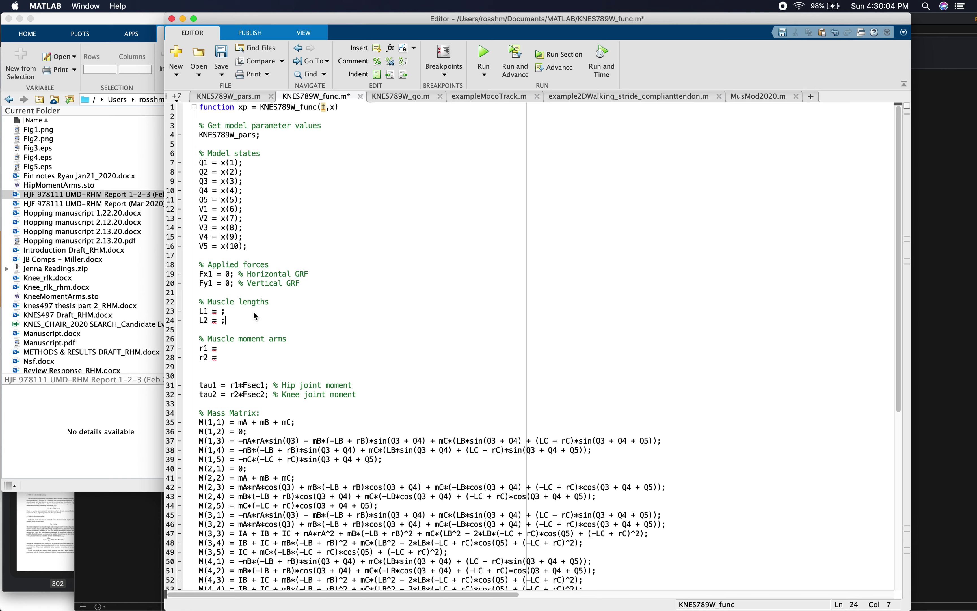
type("% Glutei")
key("Down")
type("% Vasti")
Review MusMod2020.m's muscle excitation and muscle length time-series definitions on lines 35–40.
left_click(750, 97)
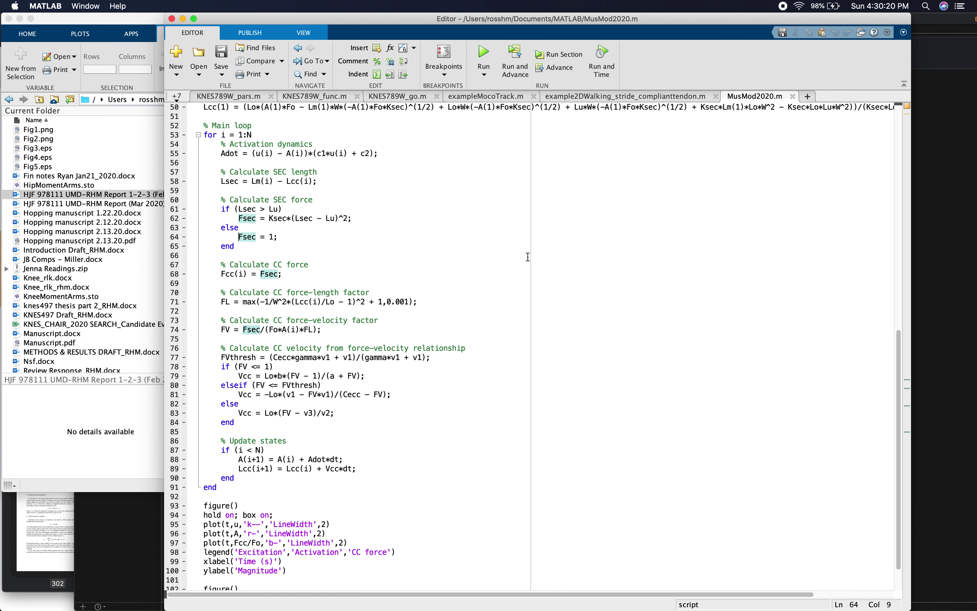
scroll(335, 266, "up", 7)
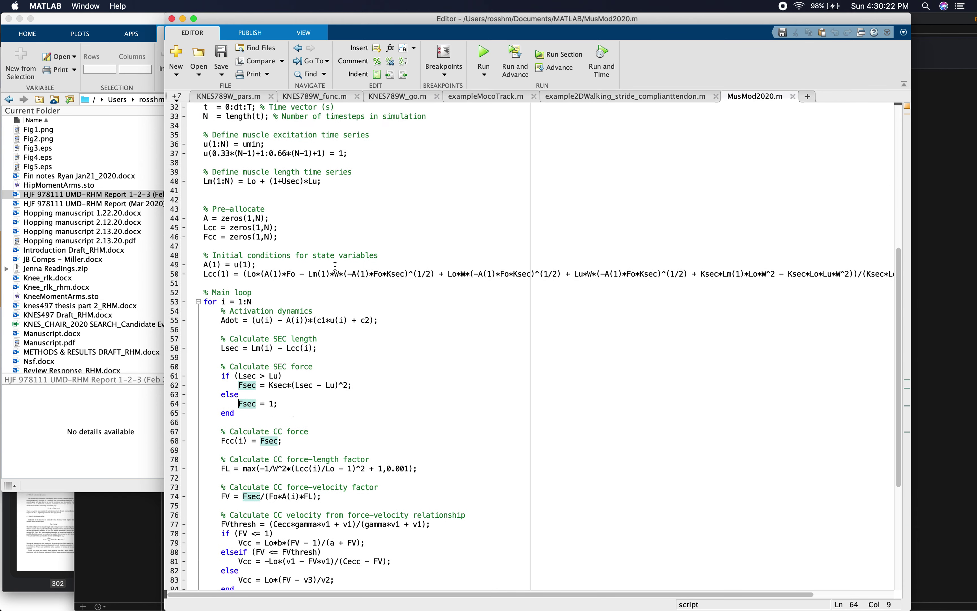
scroll(335, 266, "right", 1)
scroll(335, 266, "up", 1)
scroll(335, 265, "left", 1)
left_click_drag(330, 229, 203, 181)
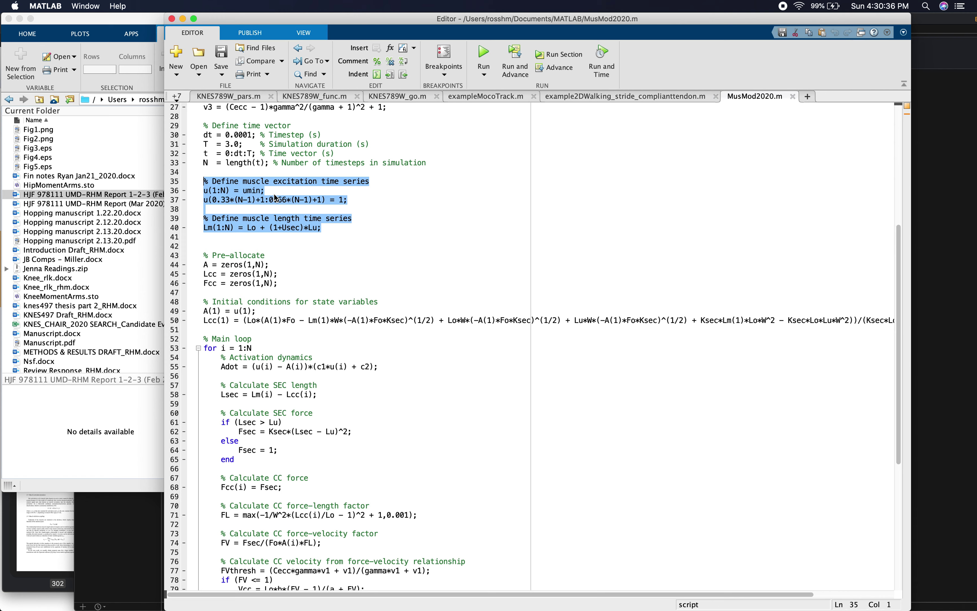
left_click(334, 229)
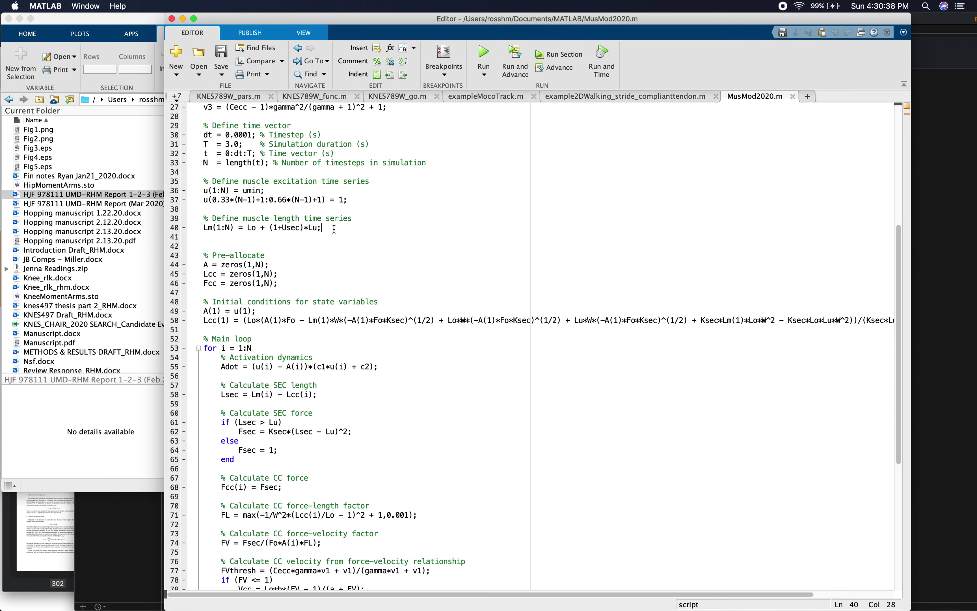
left_click_drag(323, 229, 203, 220)
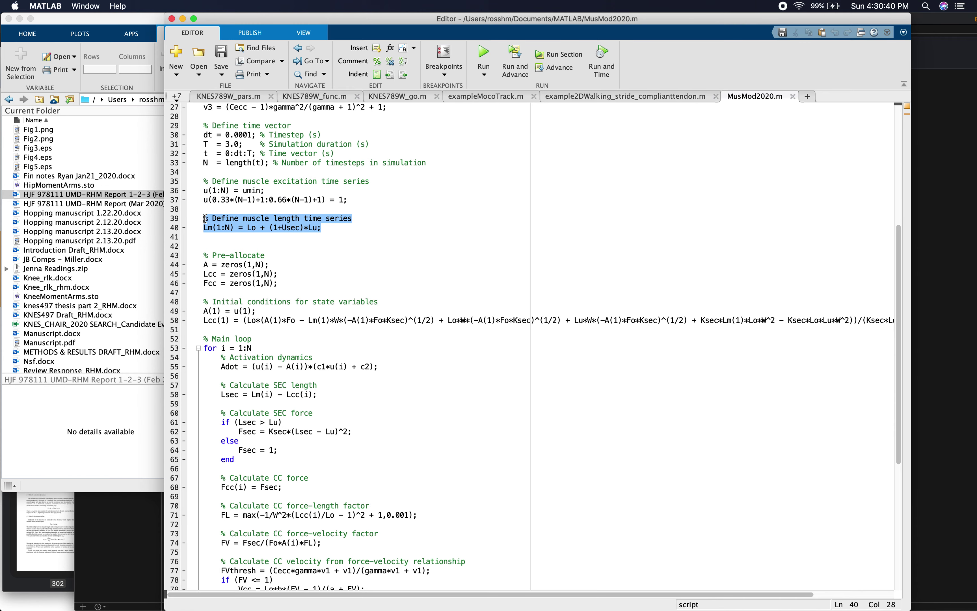
left_click(241, 221)
Set the Glutei length L1 = f(Q4) and the Vasti length L2 = f(Q5).
left_click(323, 97)
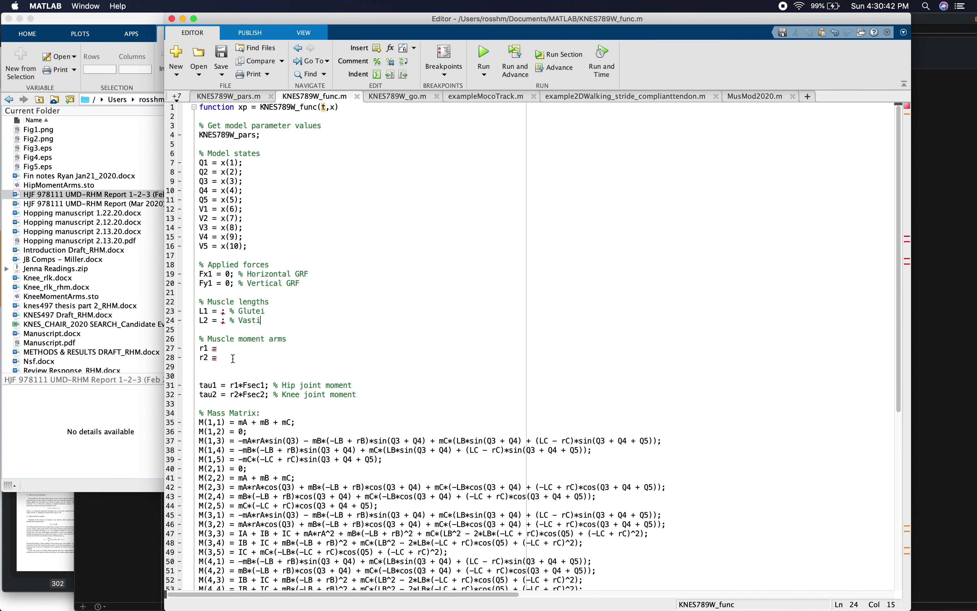
left_click(222, 311)
type("f(Q")
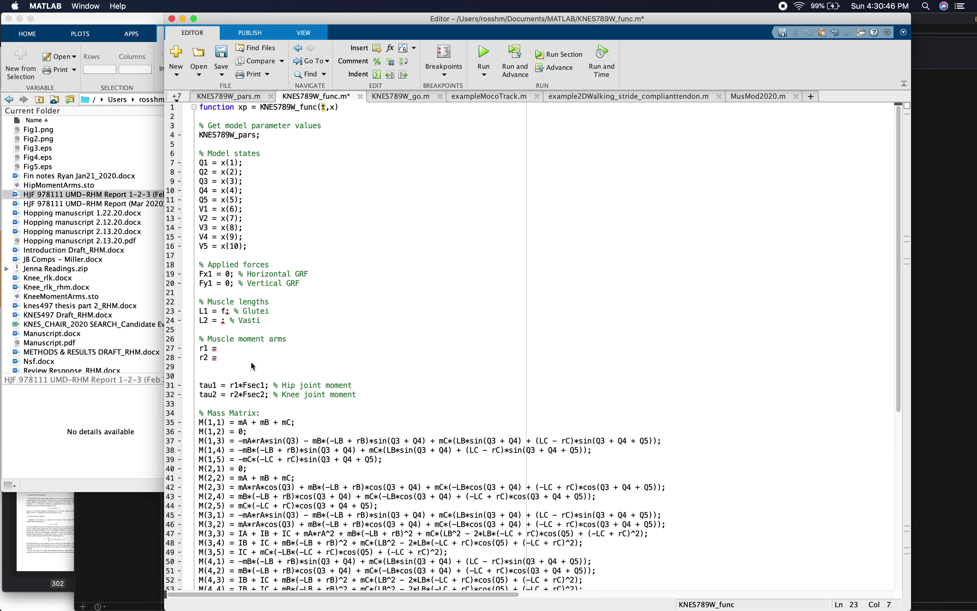
type("4)")
key("Down")
key("Left")
key("Left")
key("Left")
key("Left")
key("Left")
type("f(Q5")
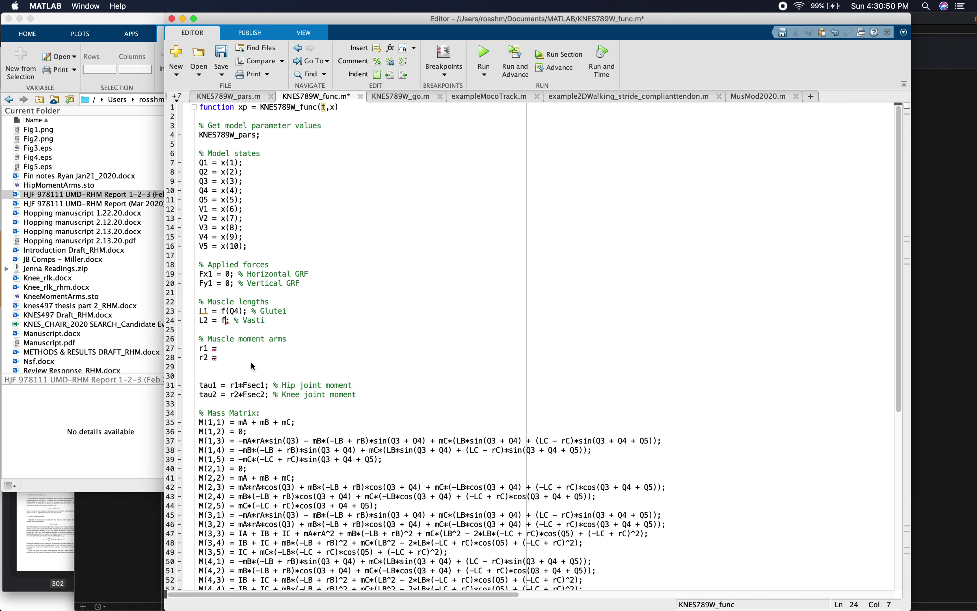
type(")")
Check the Glutei/Q4 and Vasti/Q5 pairings on lines 23–24 and move to the moment-arm lines.
key("Up")
key("Right")
key("Right")
key("shift+Right")
key("shift+Right")
key("shift+Right")
key("shift+Right")
key("shift+Right")
key("shift+Right")
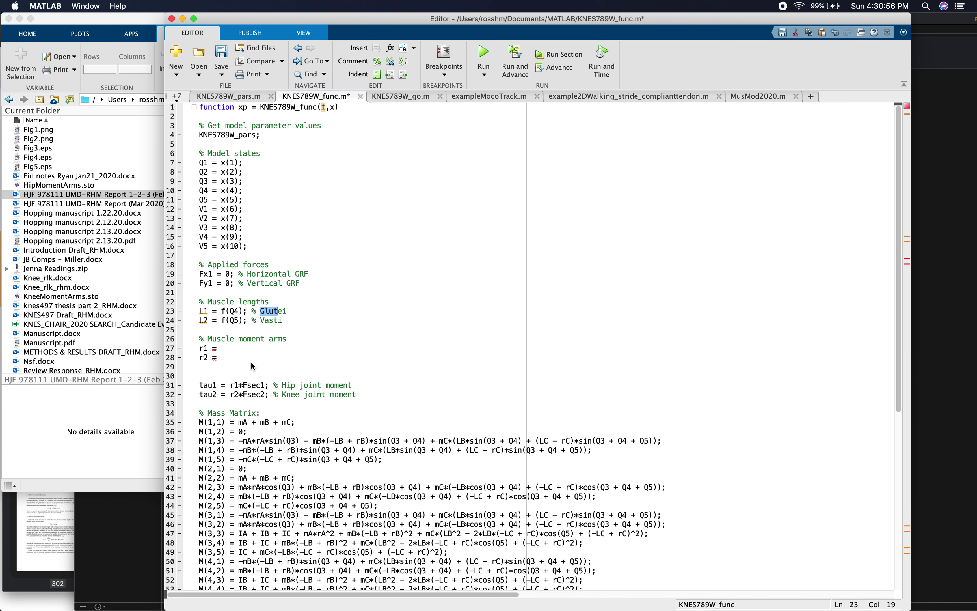
key("Left")
key("shift+Right")
key("shift+Right")
key("shift+Right")
key("Left")
key("Left")
key("Left")
key("Left")
key("Left")
key("Left")
key("shift+Left")
key("shift+Left")
key("Right")
key("Down")
key("Right")
key("Right")
key("Right")
key("Right")
key("shift+Right")
key("shift+Right")
key("shift+Right")
key("shift+Right")
key("shift+Right")
key("Left")
key("Left")
key("Left")
key("Left")
key("Left")
key("Left")
key("Left")
key("Right")
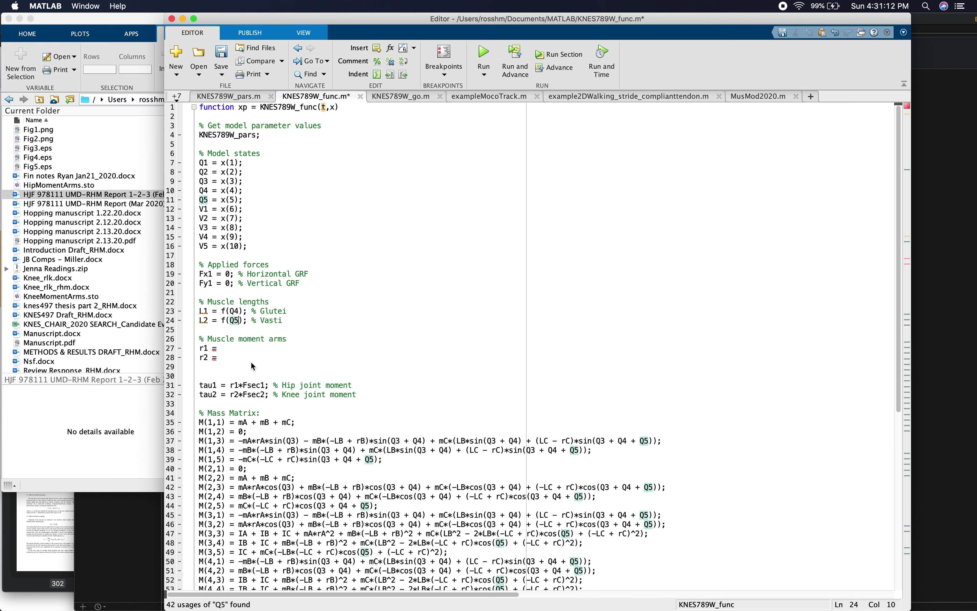
key("Down")
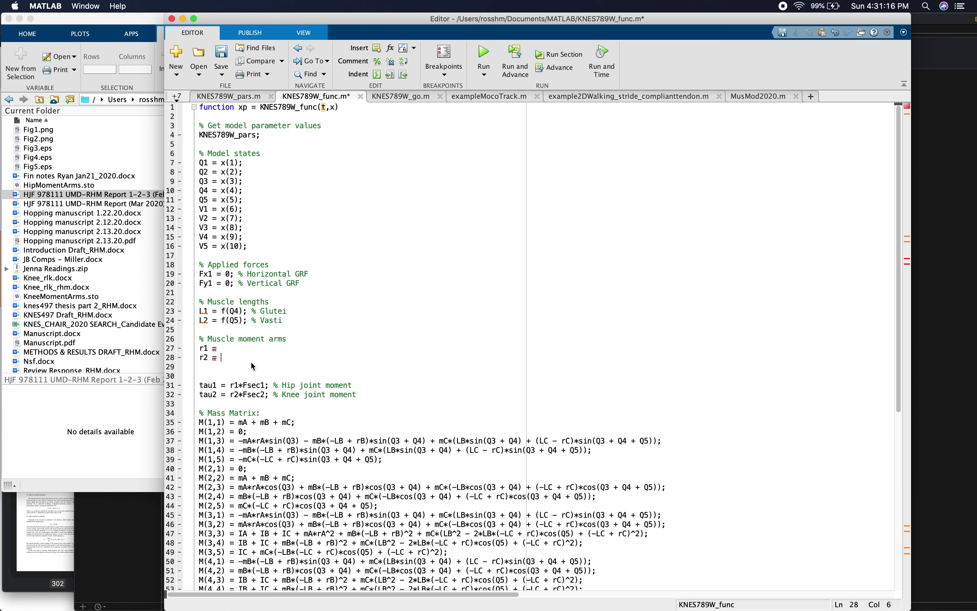
key("Up")
key("Down")
key("Down")
left_click(750, 98)
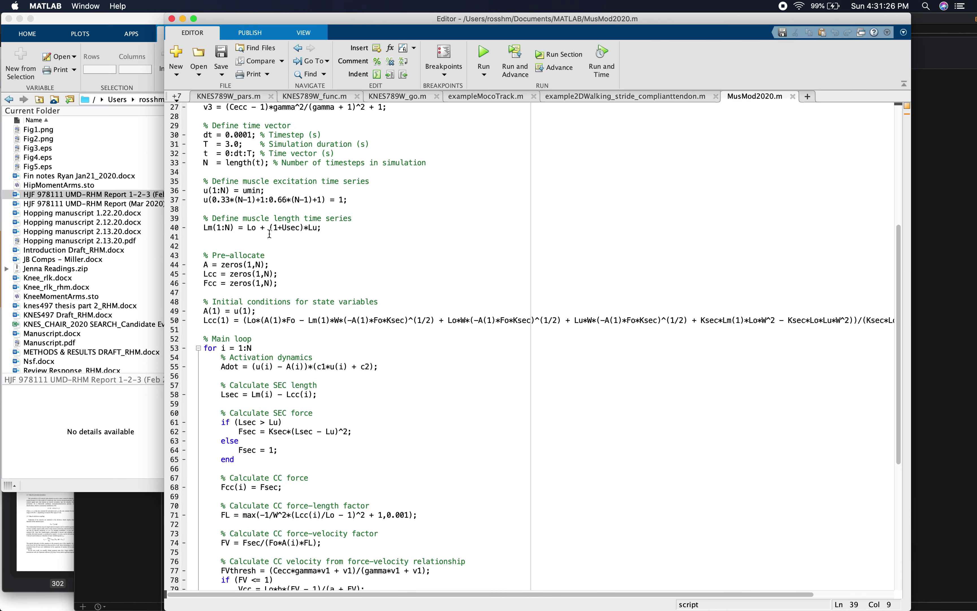
Return to KNES789W_func.m, review the L1 and L2 muscle-length lines 23–24, and save.
left_click(309, 97)
left_click_drag(304, 320, 201, 310)
left_click(221, 312)
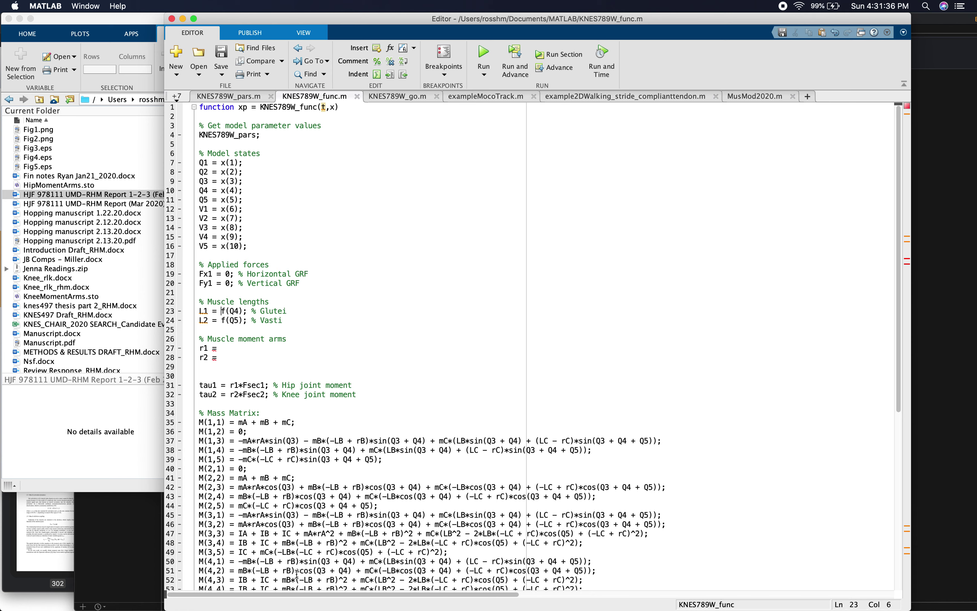
mouse_move(525, 598)
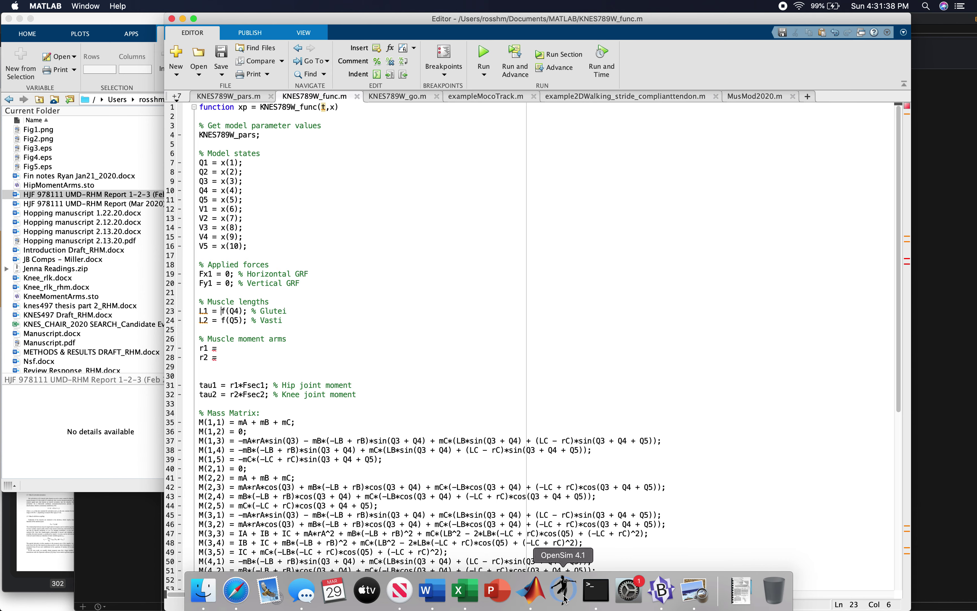
Search 'opensim' in Safari to reach the OpenSim home page.
left_click(237, 605)
key("super+bracketleft")
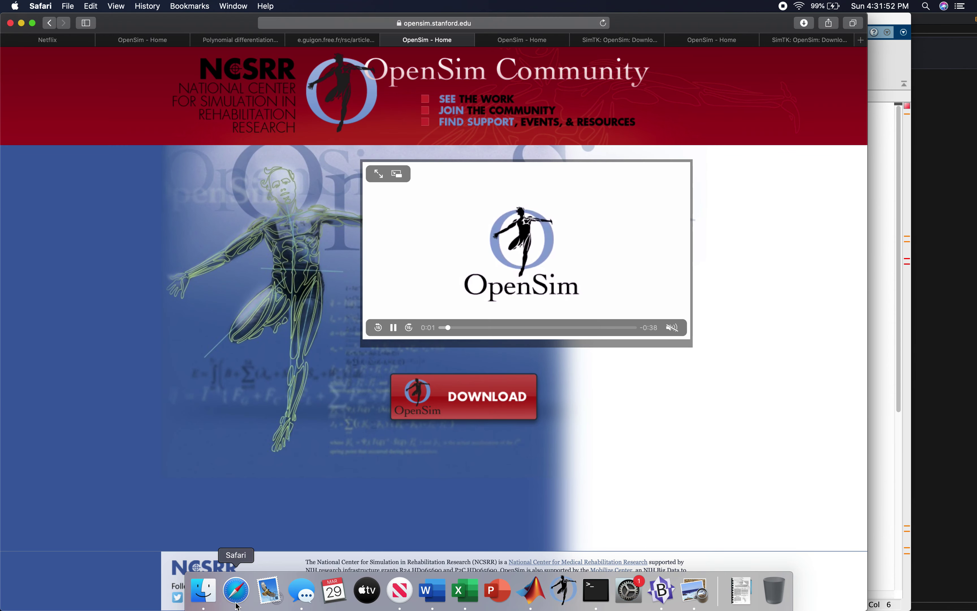
key("super+l")
type("opensim.stanford.edu")
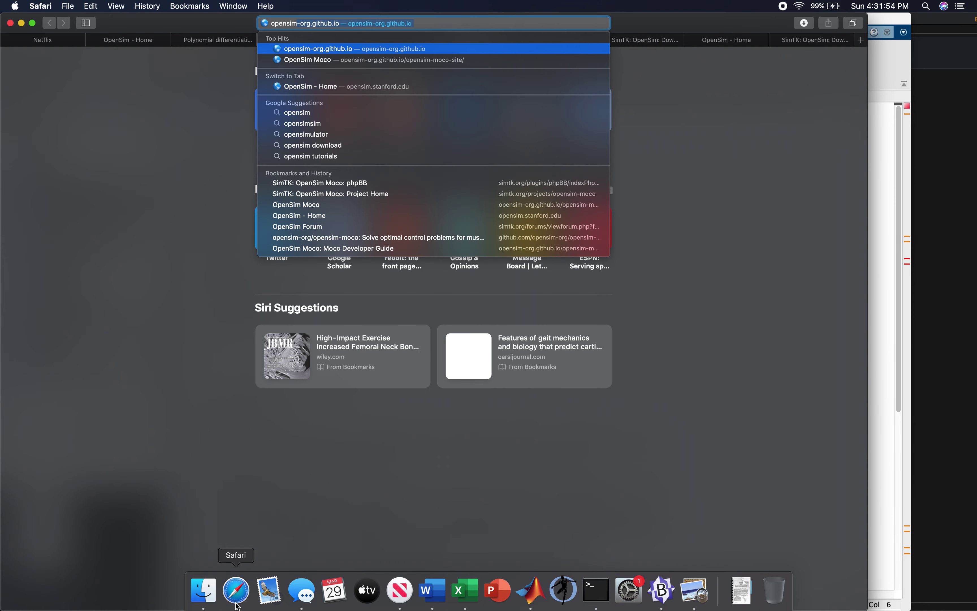
key("Return")
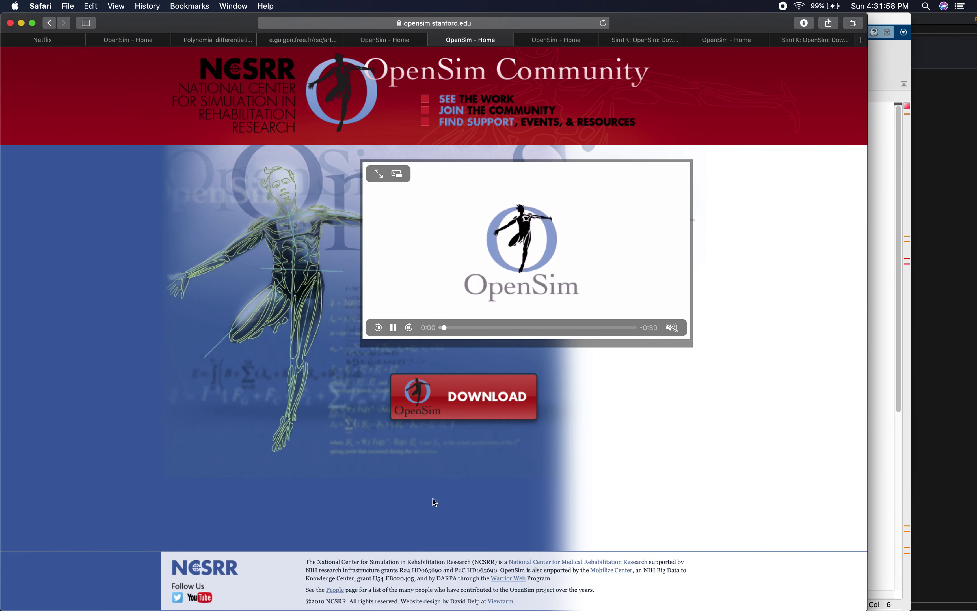
Show the OpenSim 4.1 download links on the SimTK page, then launch OpenSim 4.1.
left_click(447, 400)
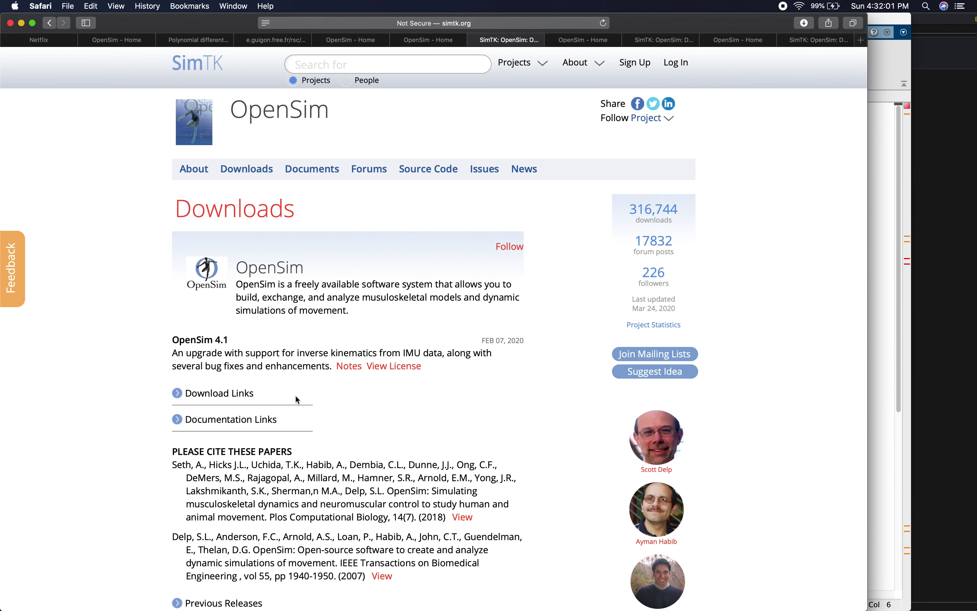
left_click(212, 393)
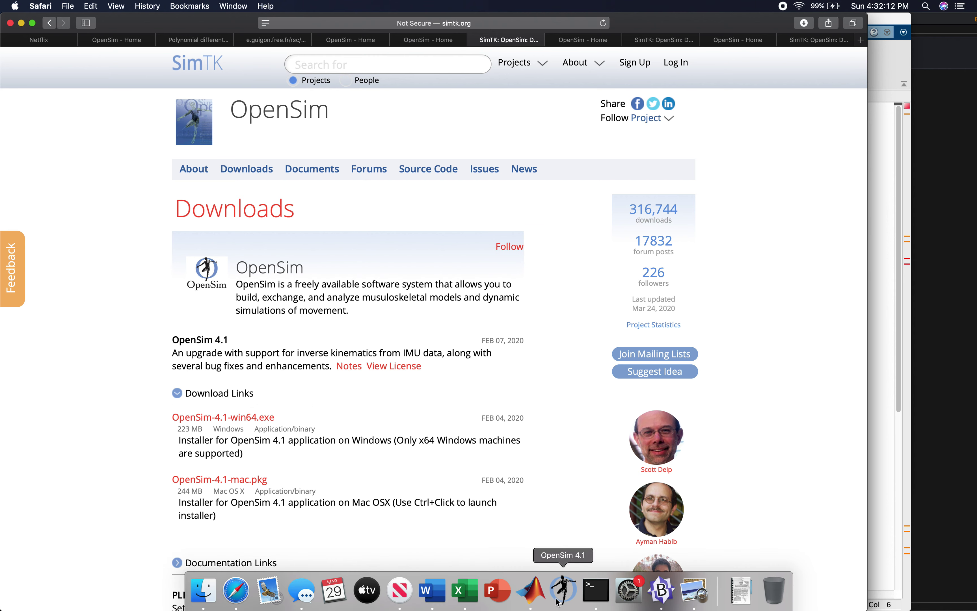
left_click(558, 602)
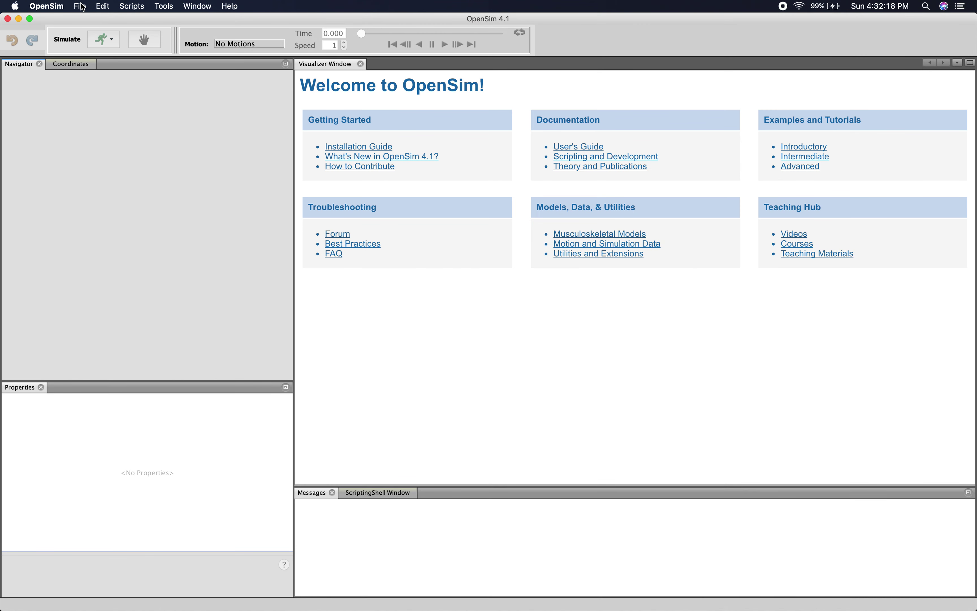
Load the Rajagopal2015.osim full-body model from the recent files list.
left_click(81, 6)
mouse_move(91, 46)
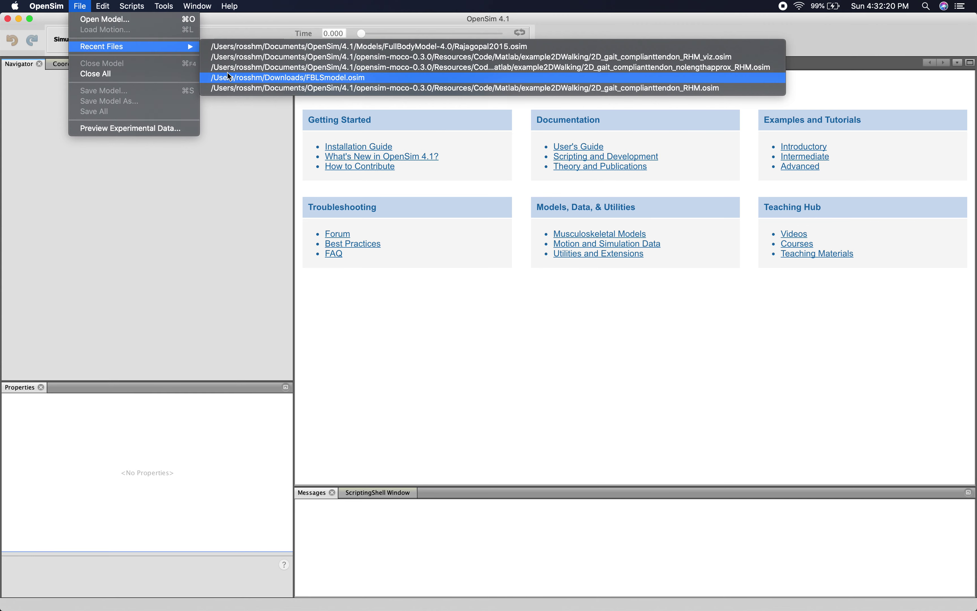
left_click(284, 46)
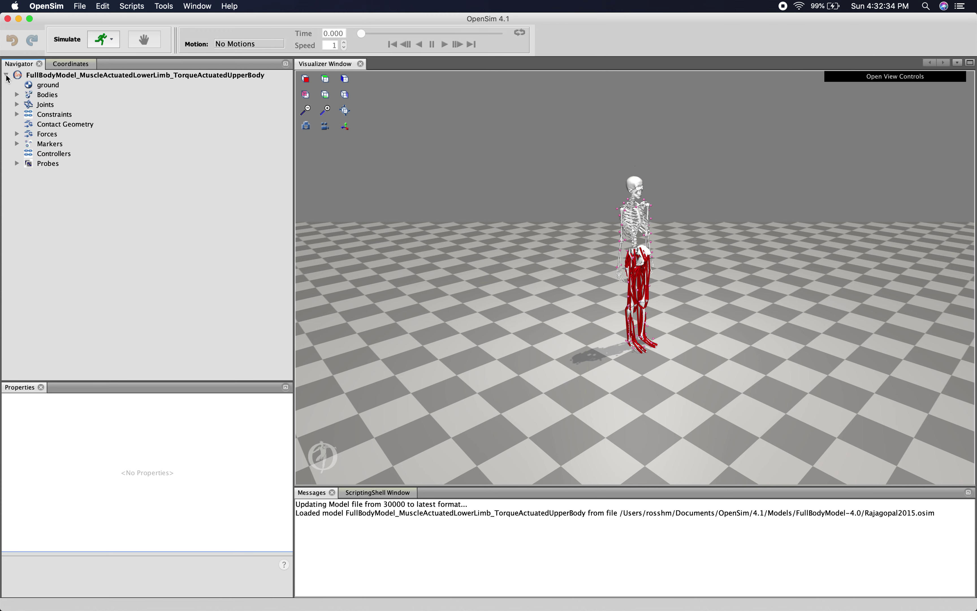
Hide all muscles and markers in the 3D view.
right_click(46, 133)
mouse_move(71, 144)
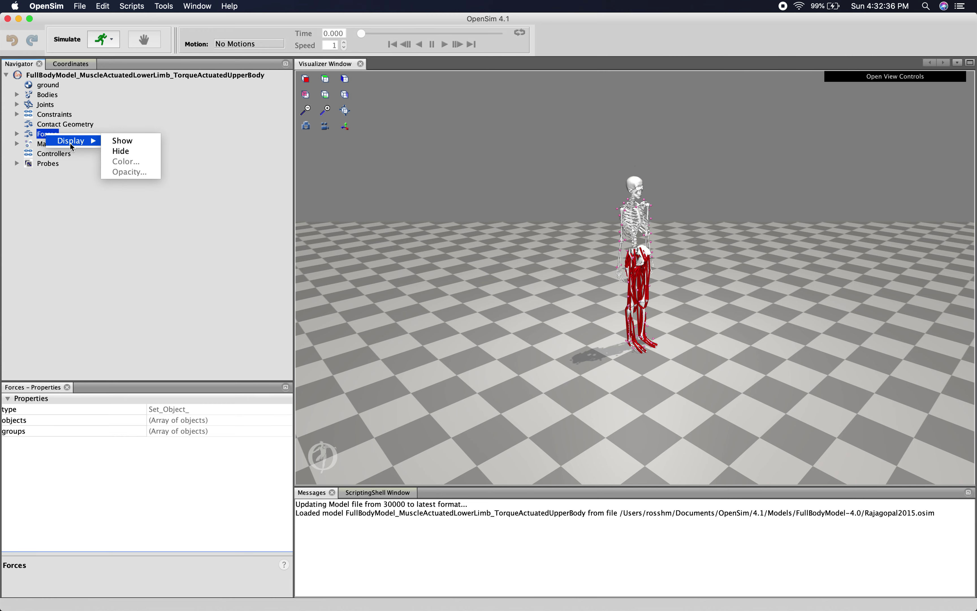
left_click(137, 157)
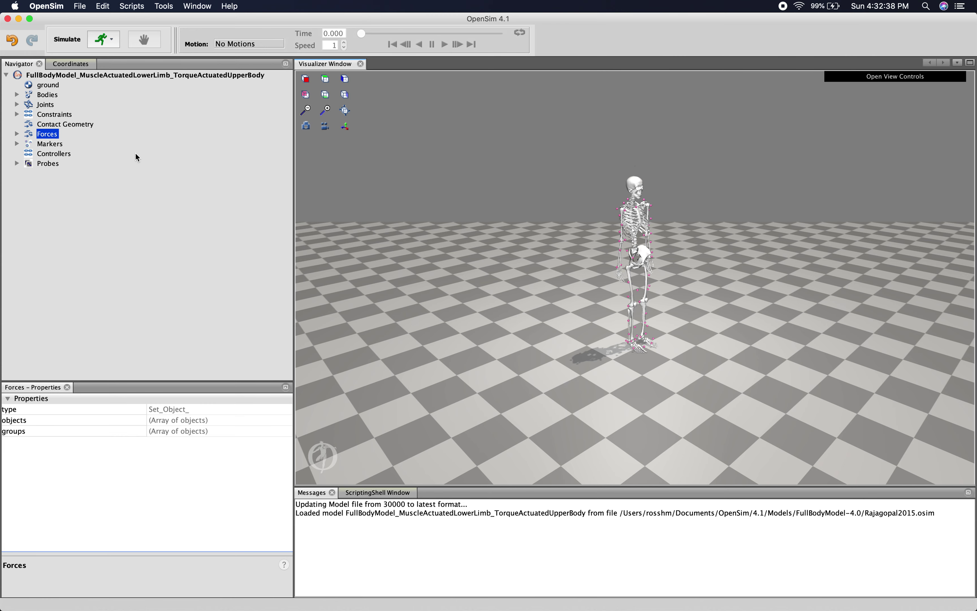
right_click(43, 145)
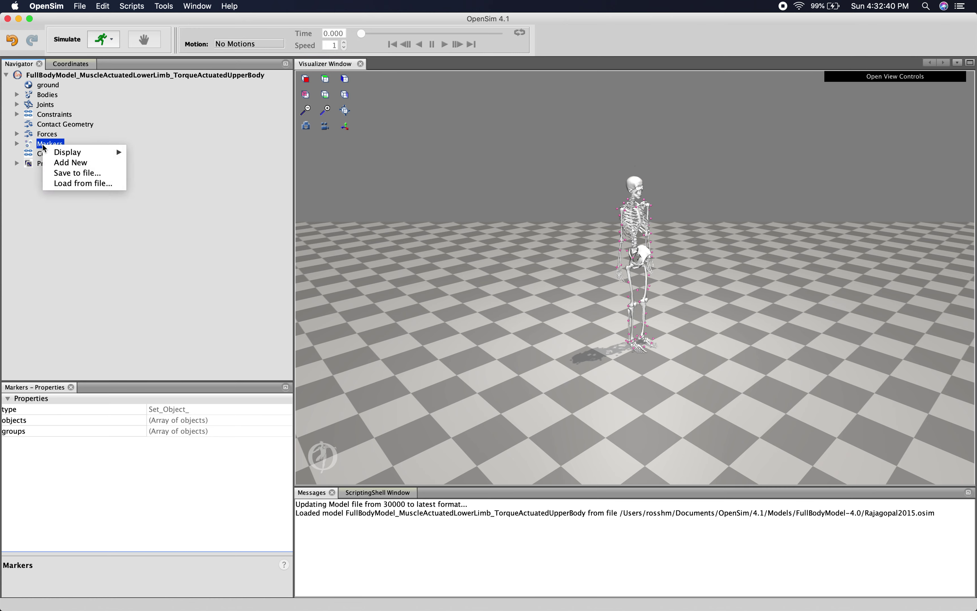
mouse_move(78, 155)
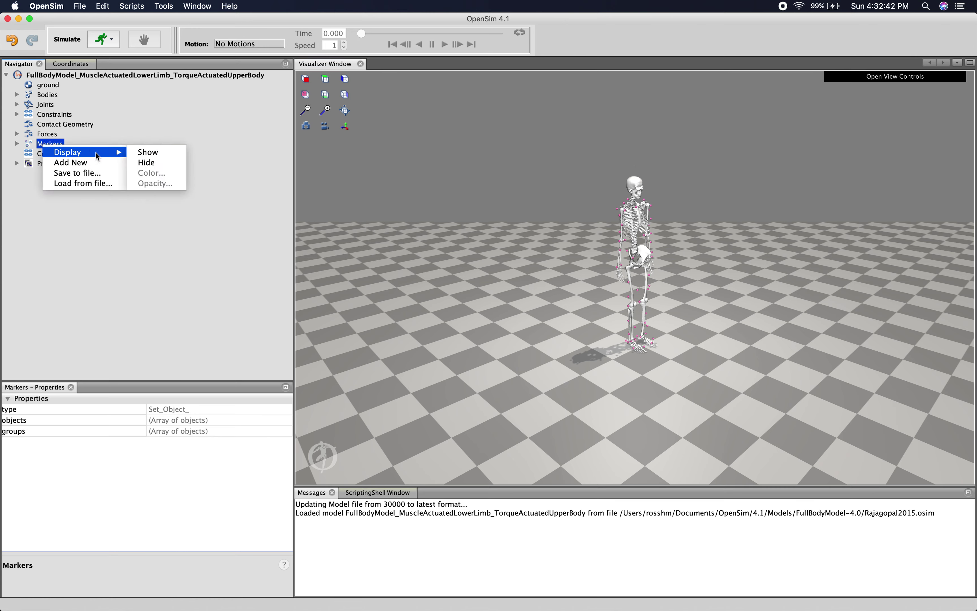
left_click(147, 163)
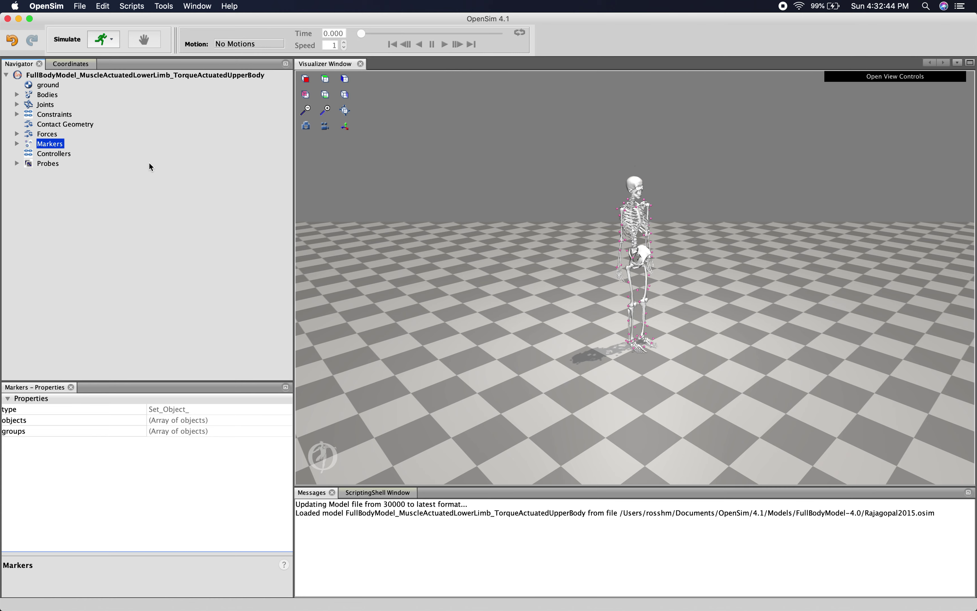
Show the glmax2_r muscle from the right_leg muscle group.
left_click(17, 133)
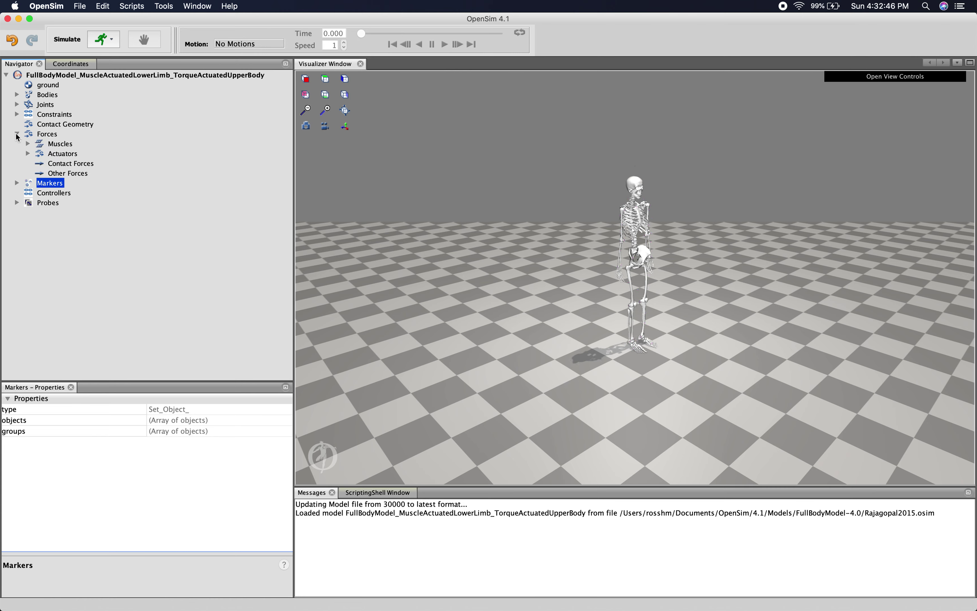
left_click(28, 143)
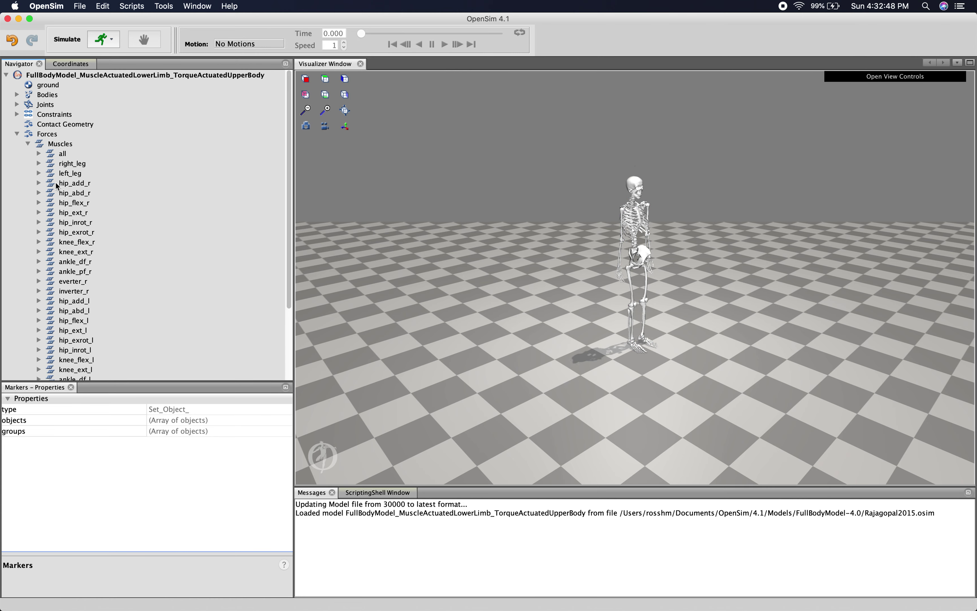
left_click(39, 163)
scroll(87, 193, "down", 5)
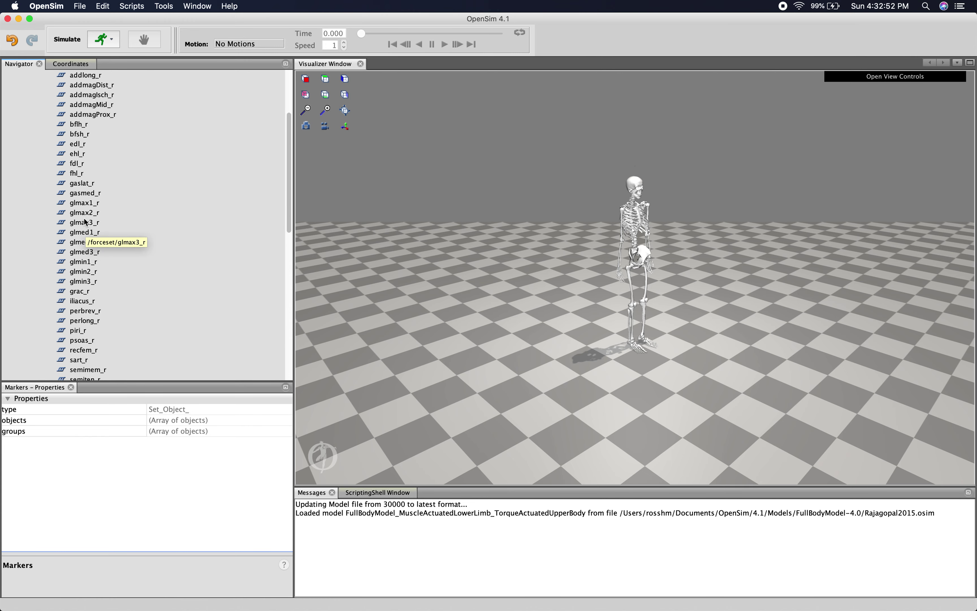
right_click(84, 217)
mouse_move(111, 222)
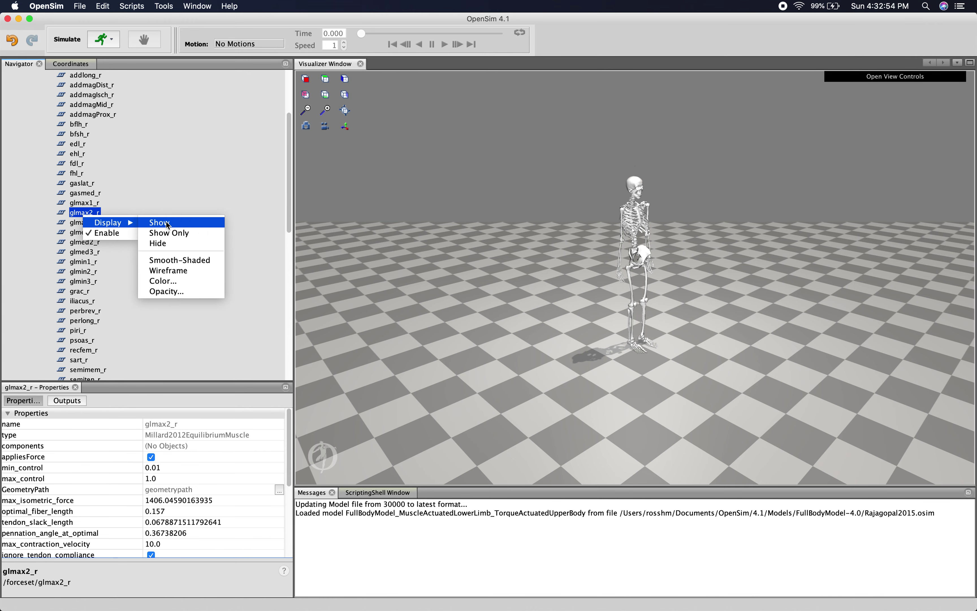
left_click(170, 224)
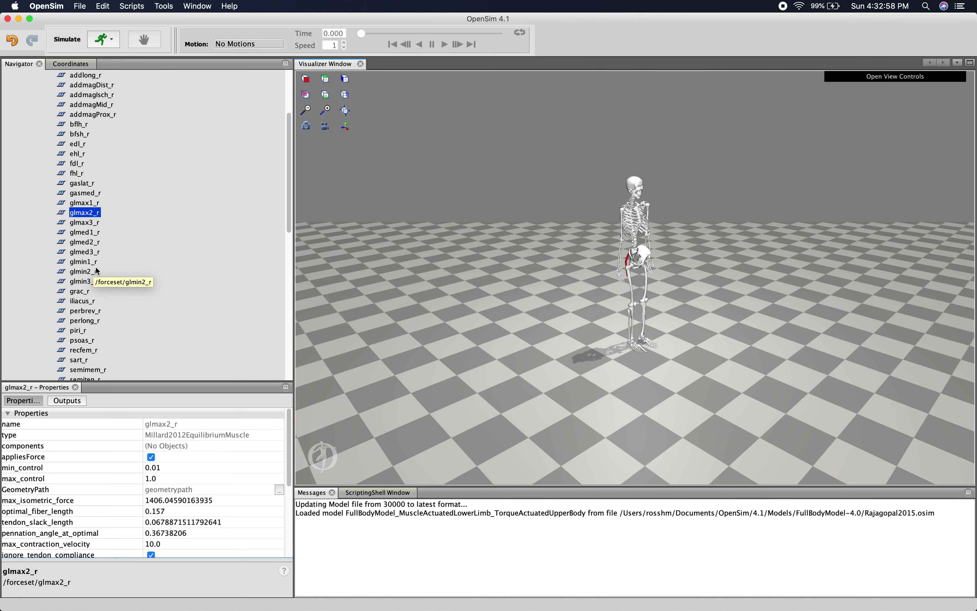
Show the vaslat_r muscle and bring up the joint coordinate sliders.
scroll(98, 271, "down", 3)
scroll(97, 271, "down", 2)
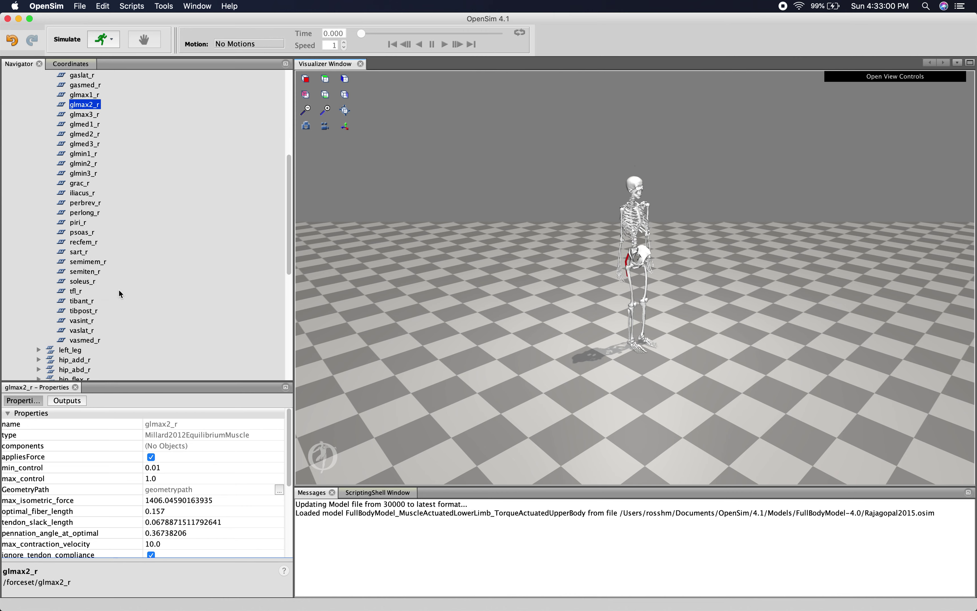
right_click(82, 330)
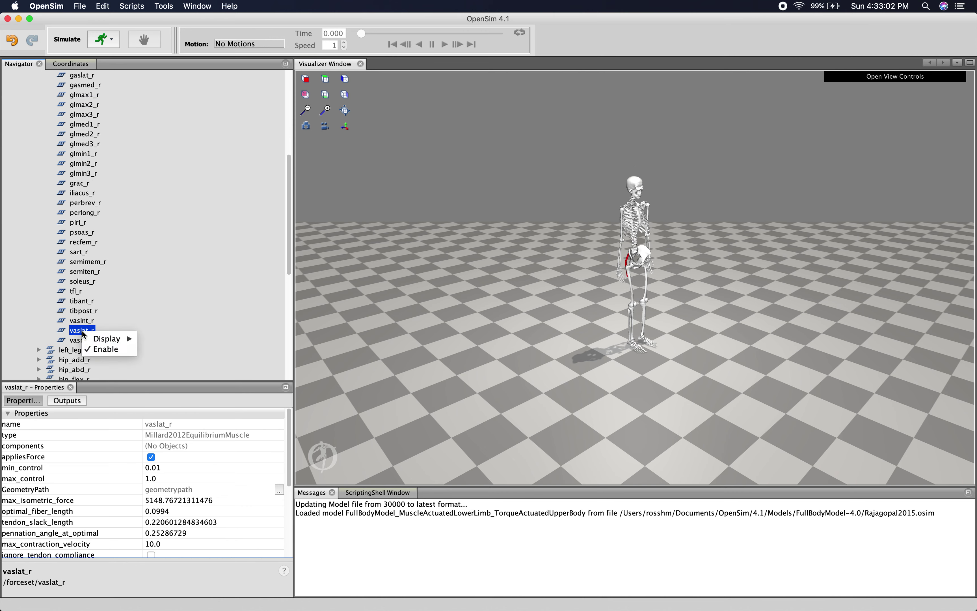
mouse_move(106, 338)
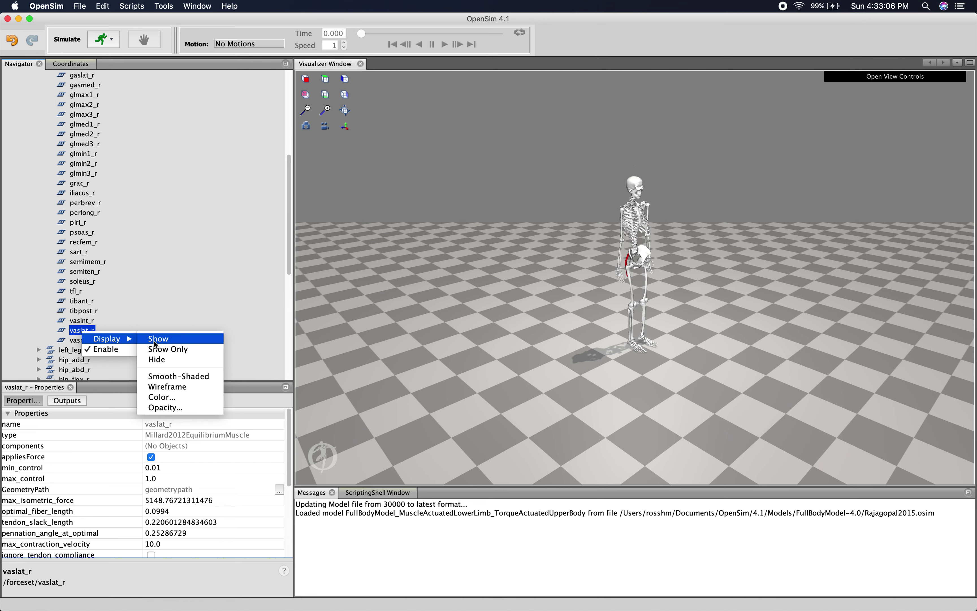
left_click(155, 340)
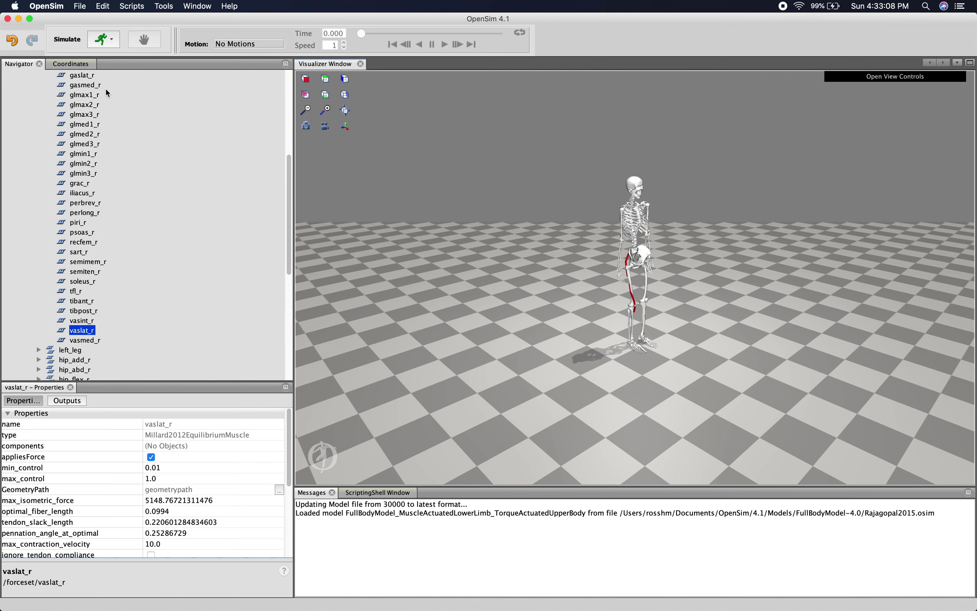
left_click(71, 66)
Set the arm_add_r coordinate to -90 to move the right arm aside.
scroll(87, 213, "down", 3)
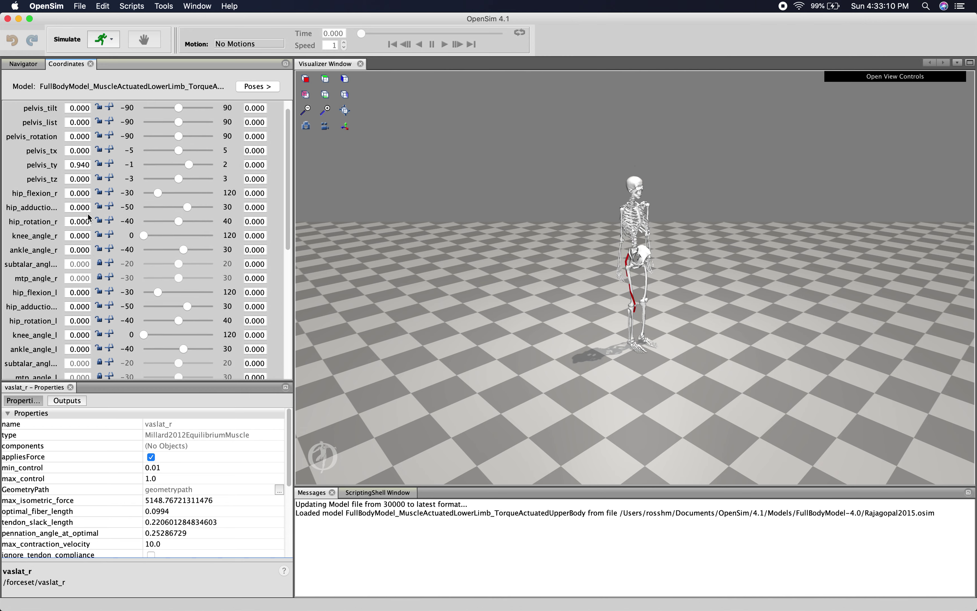
scroll(87, 213, "down", 5)
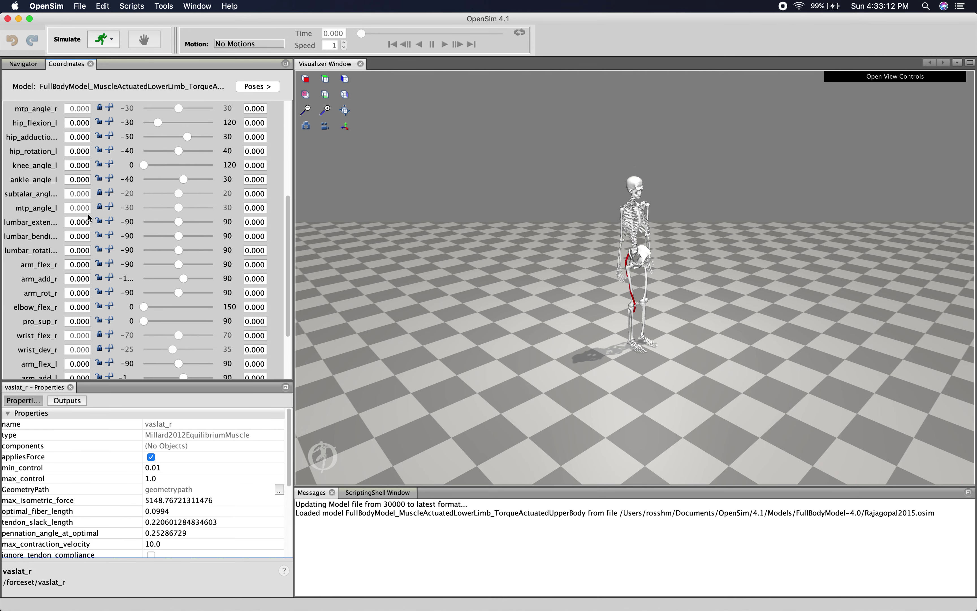
left_click(82, 280)
type("-90")
key("Return")
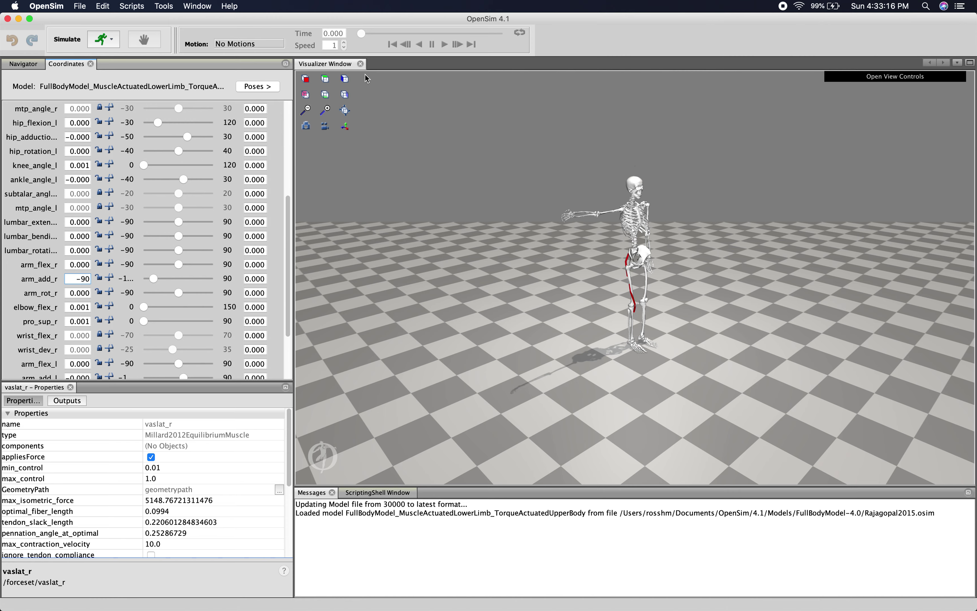
View the skeleton from the side and zoom in on the hip and thigh muscles.
left_click(346, 80)
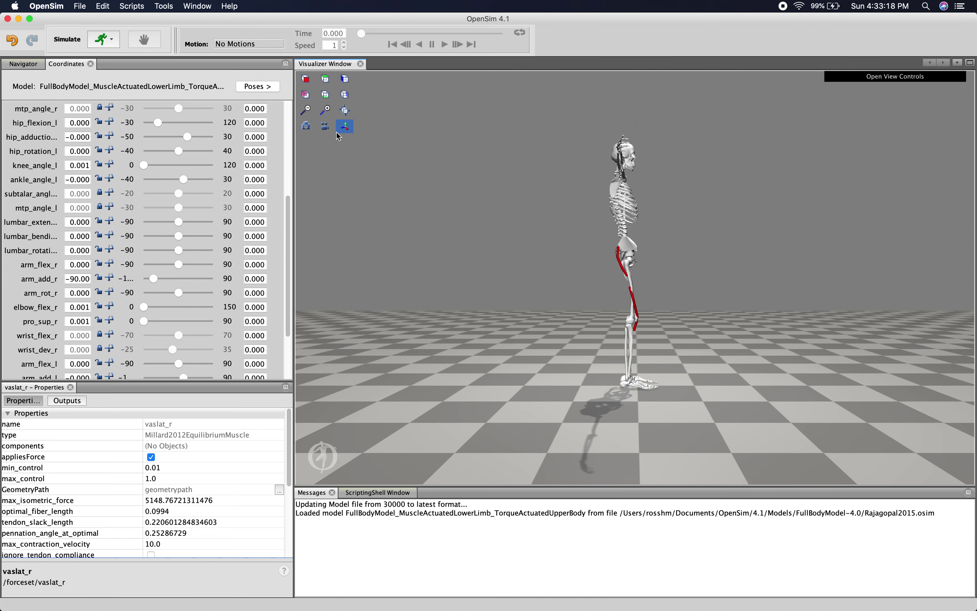
left_click(326, 110)
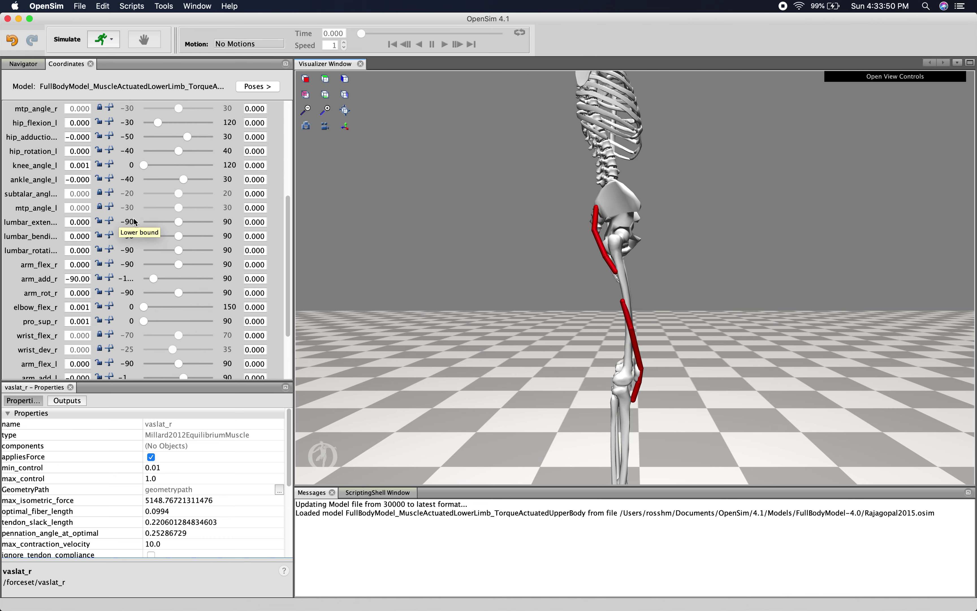
scroll(149, 223, "up", 3)
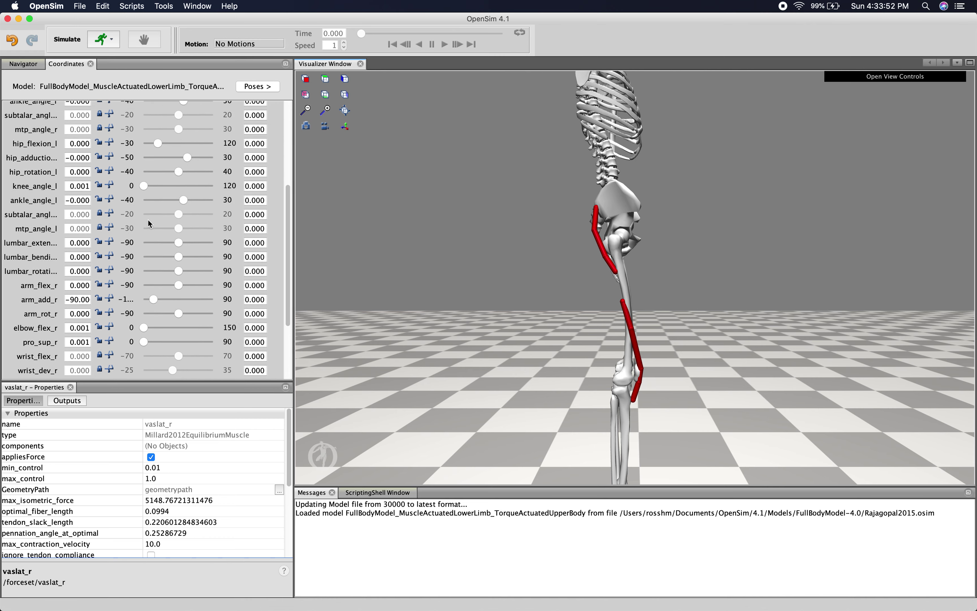
scroll(148, 221, "up", 7)
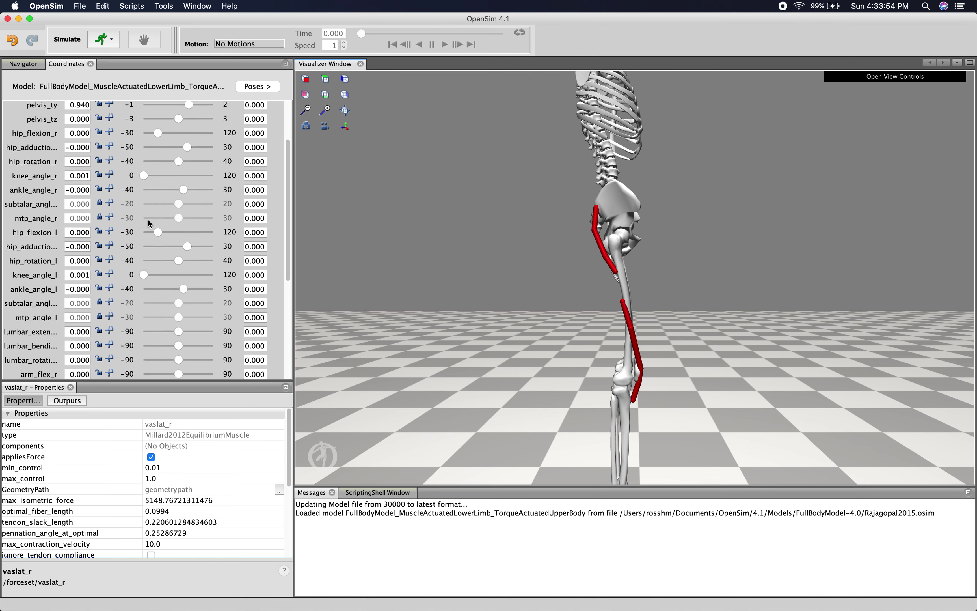
scroll(148, 220, "up", 1)
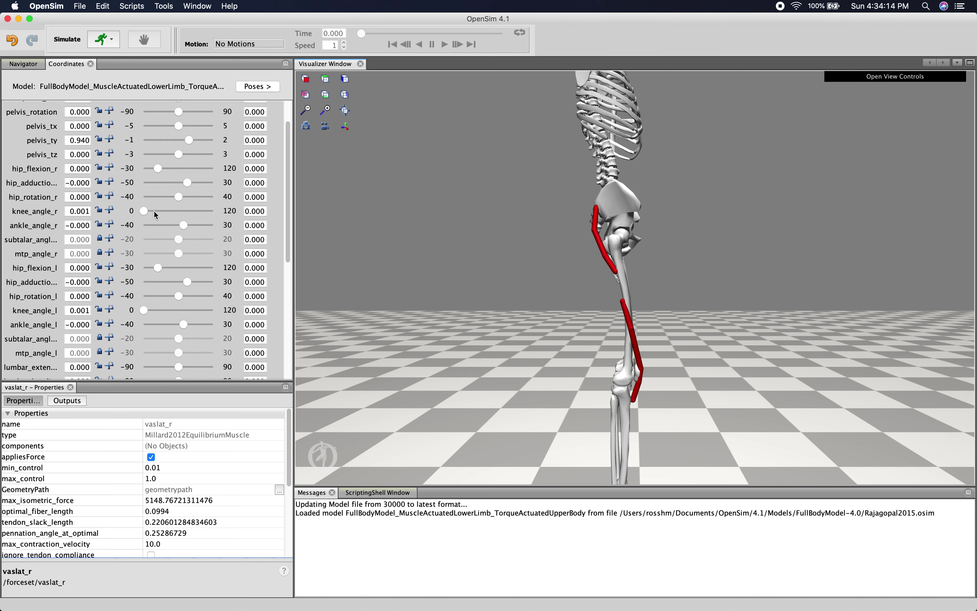
left_click_drag(143, 211, 207, 224)
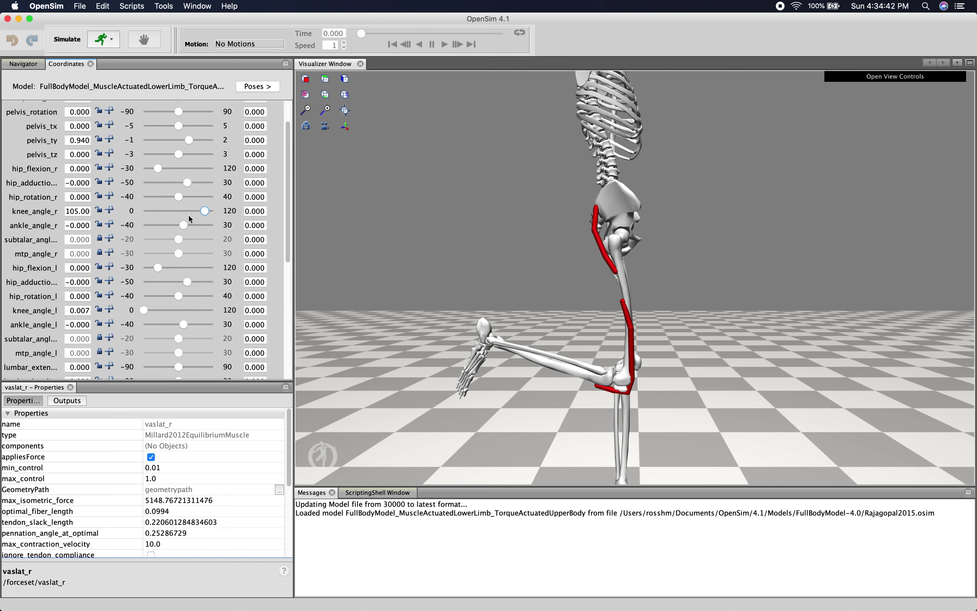
left_click_drag(206, 211, 135, 222)
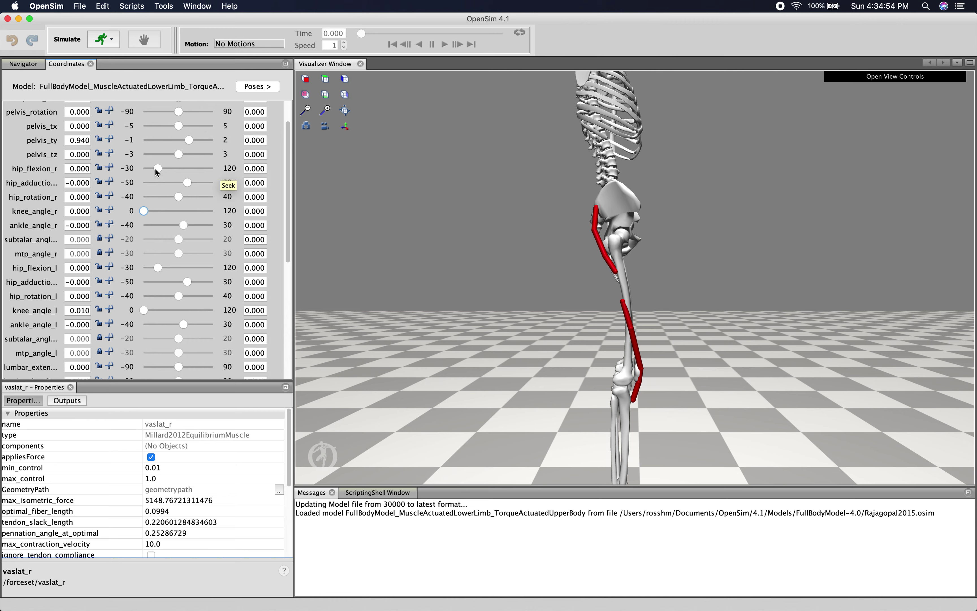
Flex the right hip with the slider until hip_flexion_r reads 21.563.
mouse_move(155, 169)
left_mouse_down()
mouse_move(203, 166)
mouse_move(156, 171)
left_mouse_up()
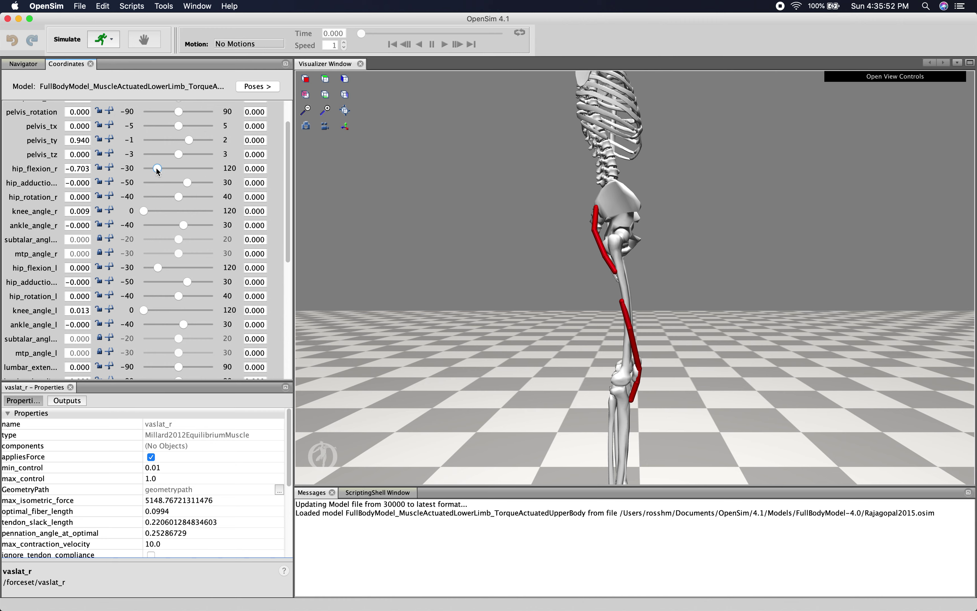
mouse_move(155, 168)
left_mouse_down()
mouse_move(206, 169)
mouse_move(148, 170)
mouse_move(198, 164)
mouse_move(166, 163)
left_mouse_up()
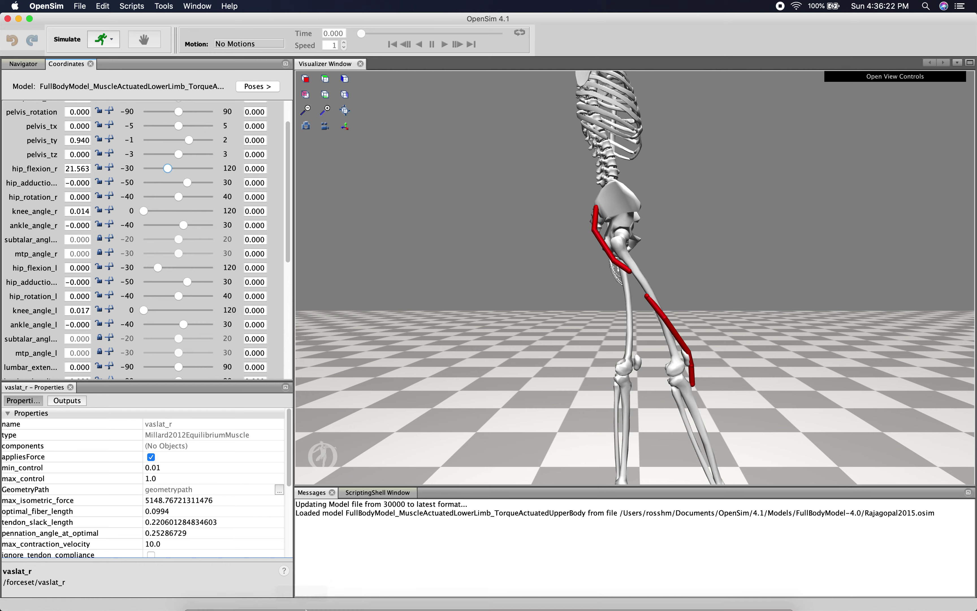
Define the moment arms as r1 = f(Q4); and r2 = f(Q5); in KNES789W_func.m.
left_click(532, 597)
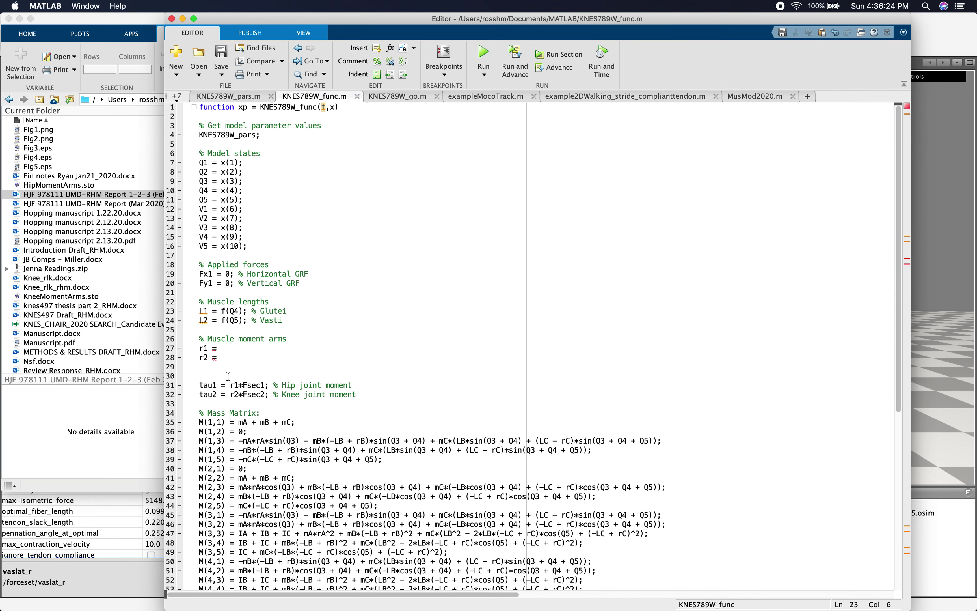
left_click(238, 349)
type("f")
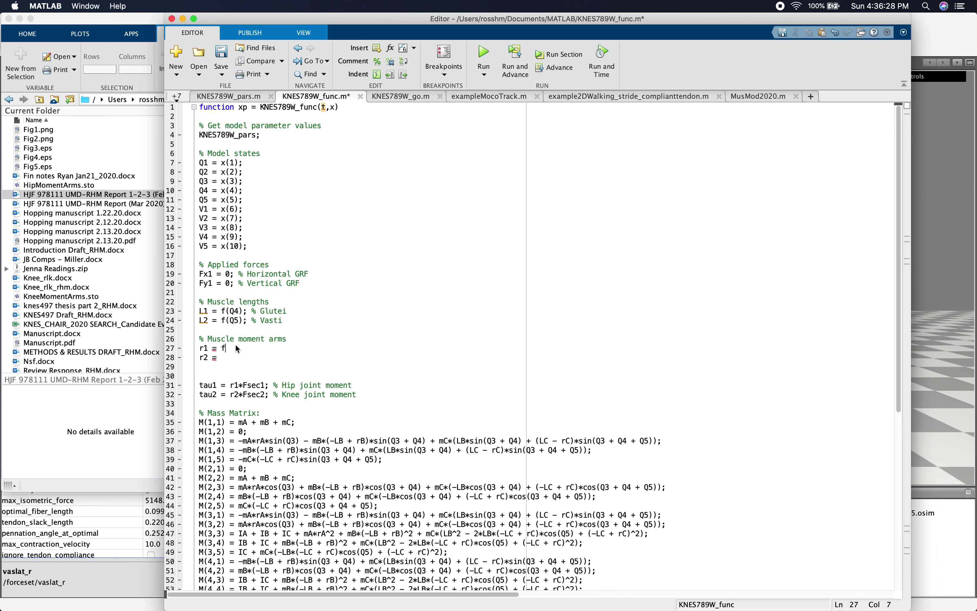
type("(Q4);")
key("Down")
type("f(Q5);")
Review the moment arm, tau1/tau2 joint moment and L1/L2 muscle length lines, and uses of Q4.
left_click_drag(253, 359, 199, 352)
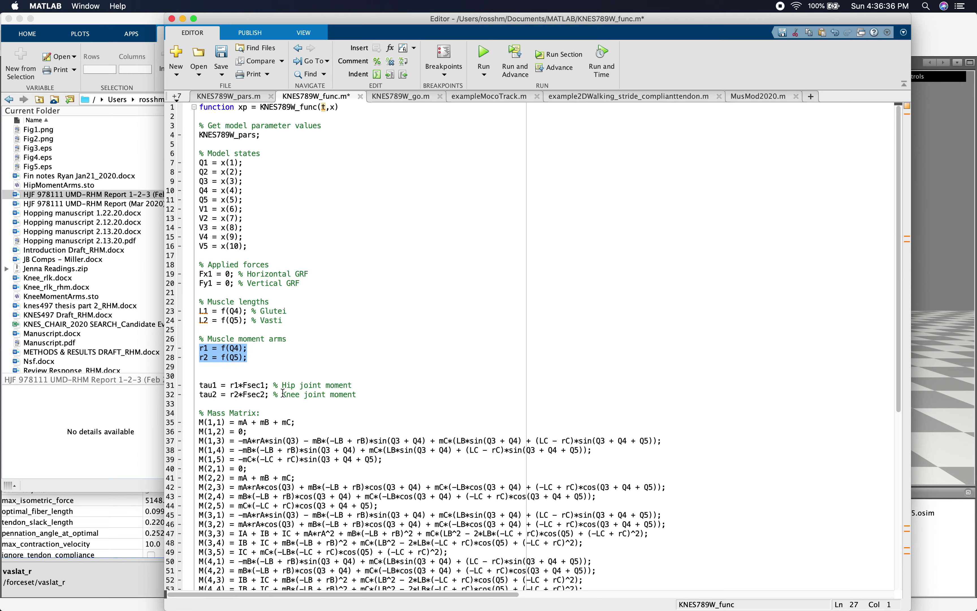
left_click_drag(284, 392, 200, 384)
left_click(209, 385)
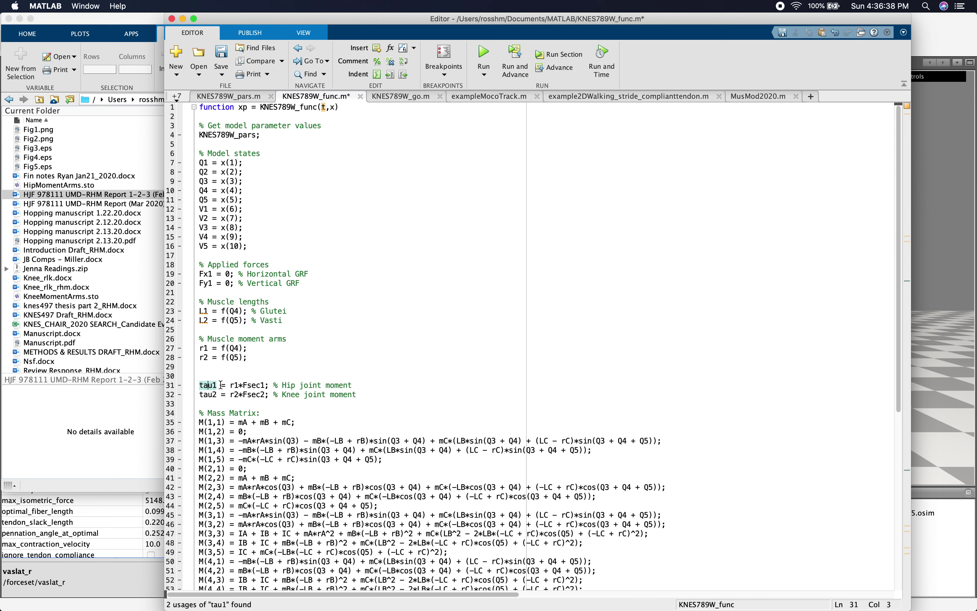
left_click_drag(295, 394, 199, 386)
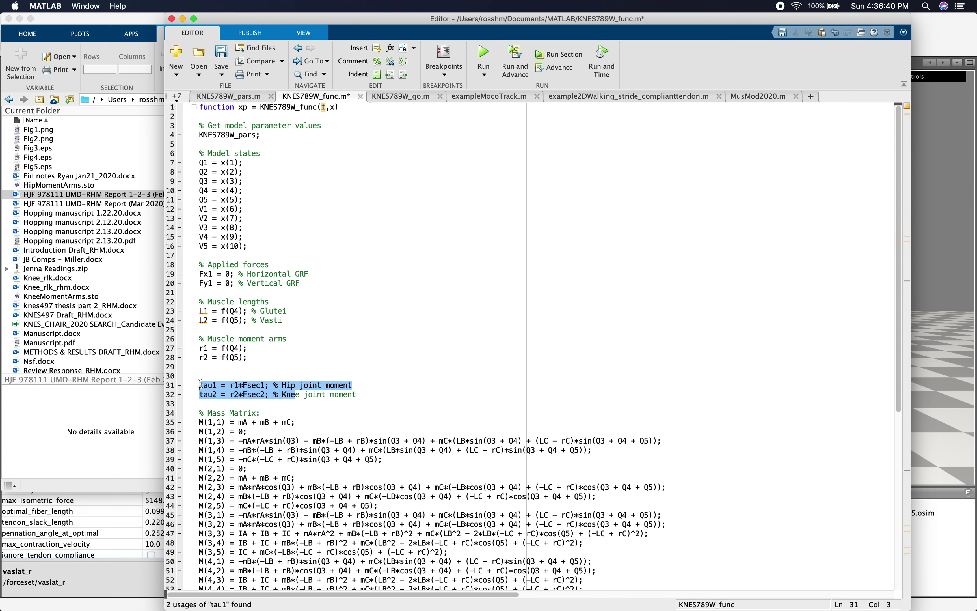
left_click(275, 387)
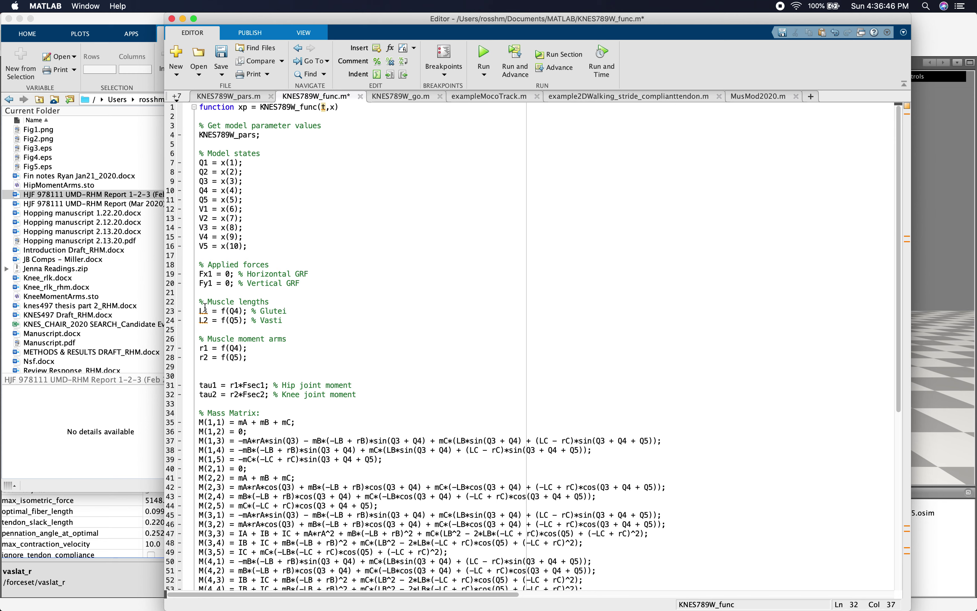
left_click(314, 349)
left_click_drag(283, 320, 201, 311)
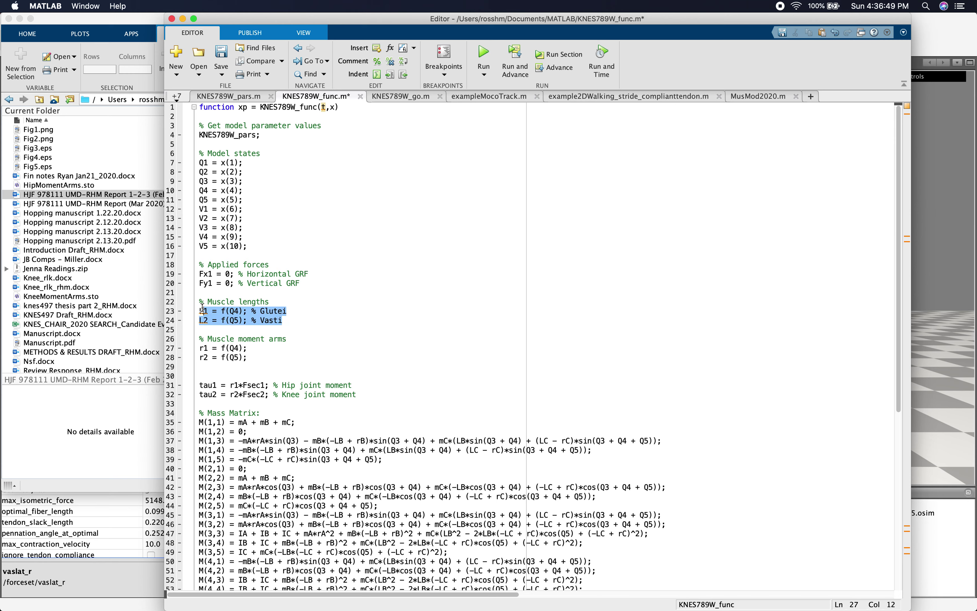
left_click(238, 312)
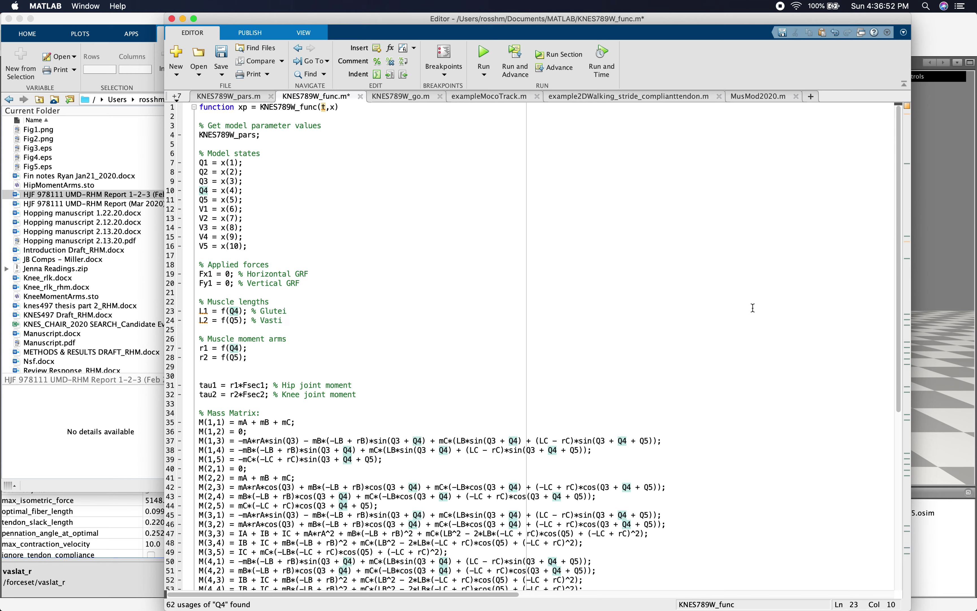
Check the moment arms block, then raise the right leg to about 61° hip flexion in OpenSim.
left_click_drag(253, 357, 202, 339)
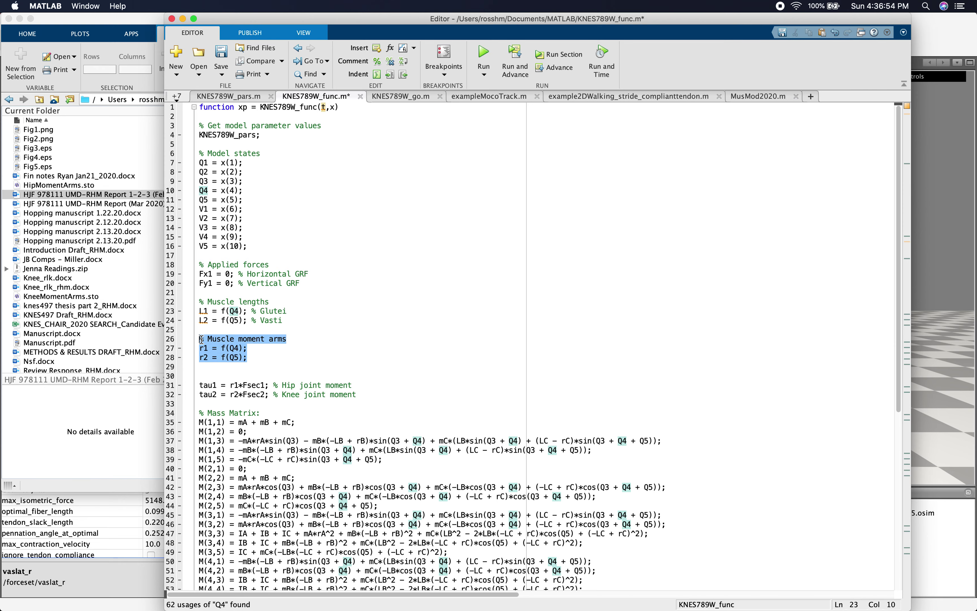
left_click(248, 338)
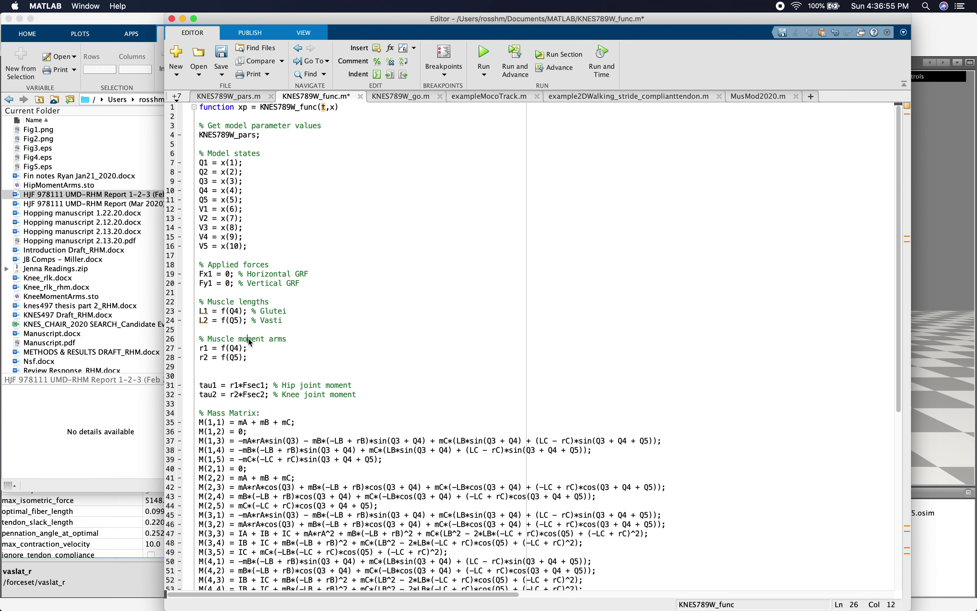
left_click(939, 353)
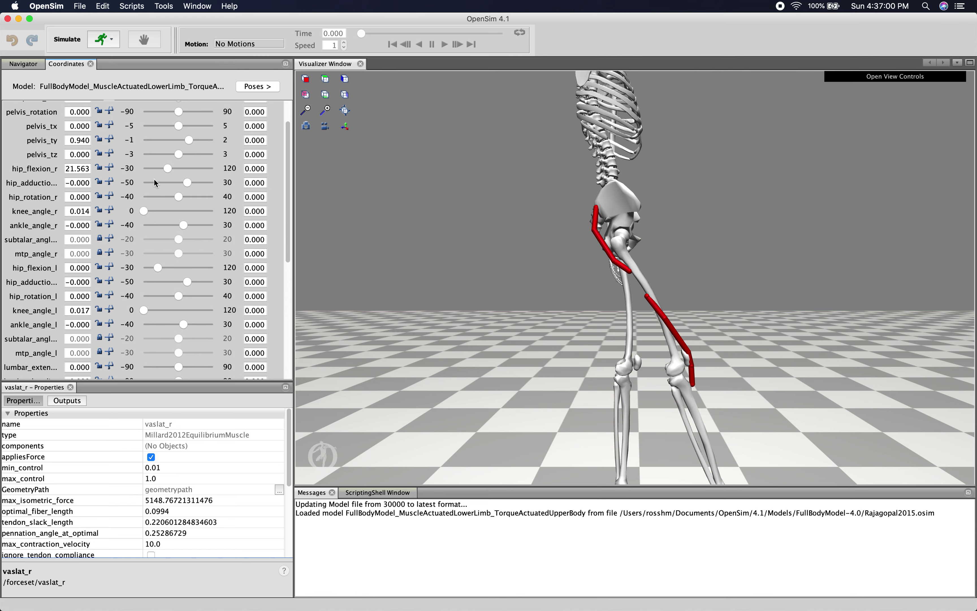
left_click_drag(165, 168, 192, 170)
Review MusMod2020.m's muscle length line 40, SEC length line 58 and SEC force lines 60–65.
left_click(531, 602)
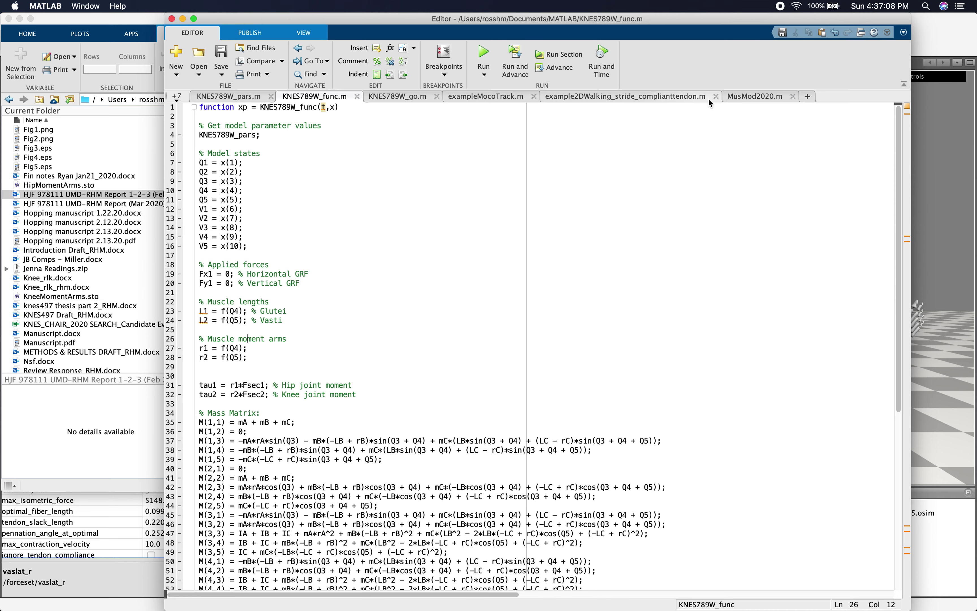
left_click(753, 97)
left_click(330, 228)
left_click_drag(331, 227, 204, 227)
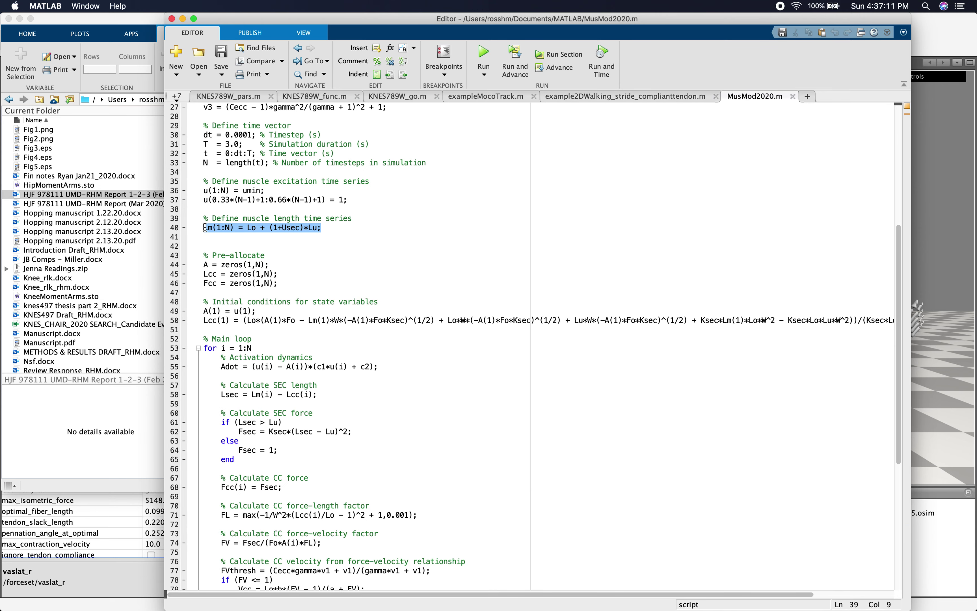
left_click(225, 233)
left_click_drag(328, 394, 221, 393)
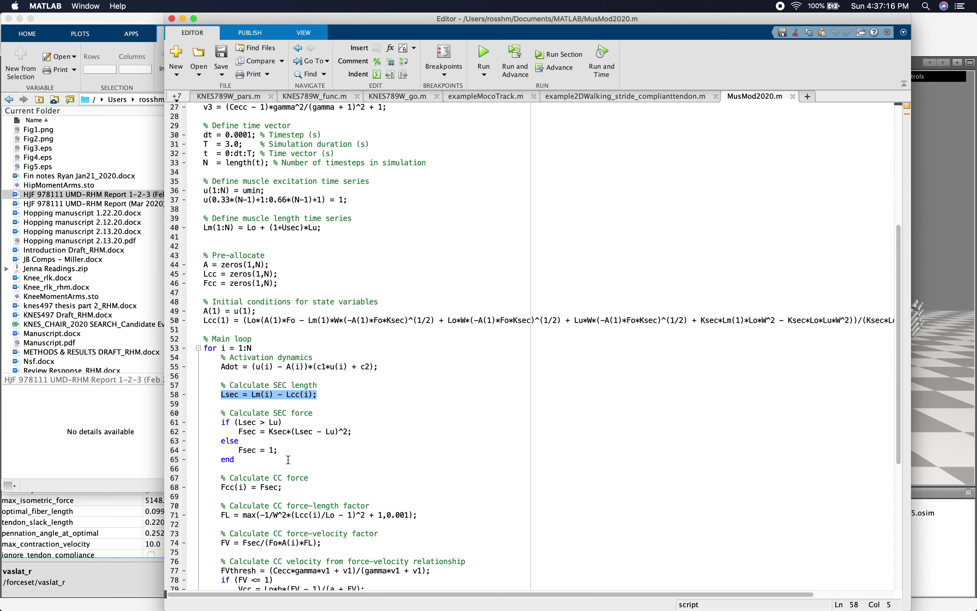
left_click_drag(272, 461, 221, 413)
left_click(326, 405)
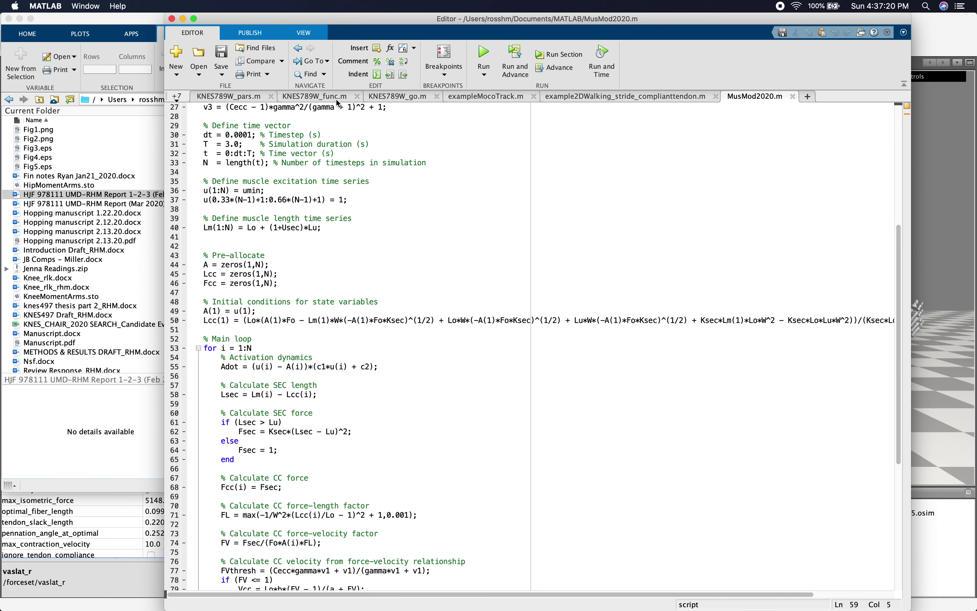
Inspect the tau1 hip moment and its r1 term on line 31 of KNES789W_func.m.
left_click(324, 97)
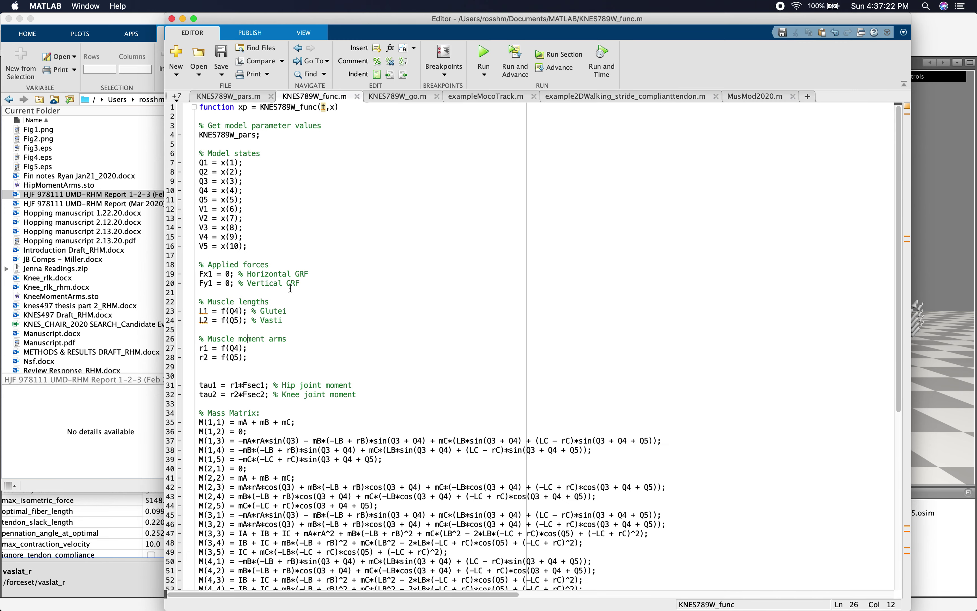
mouse_move(242, 385)
left_mouse_down()
mouse_move(232, 384)
mouse_move(246, 384)
left_mouse_up()
left_click_drag(221, 386, 199, 385)
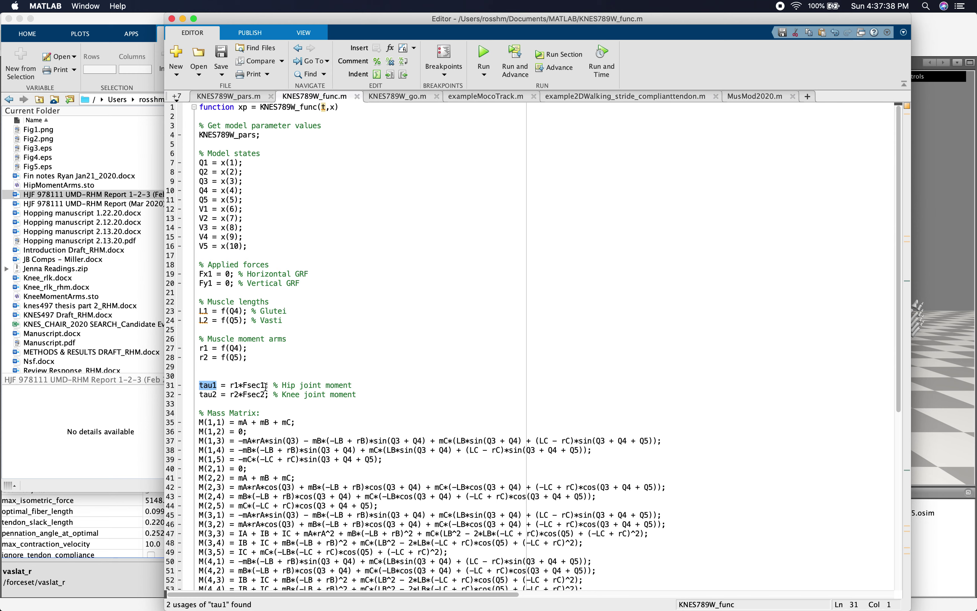
left_click(249, 369)
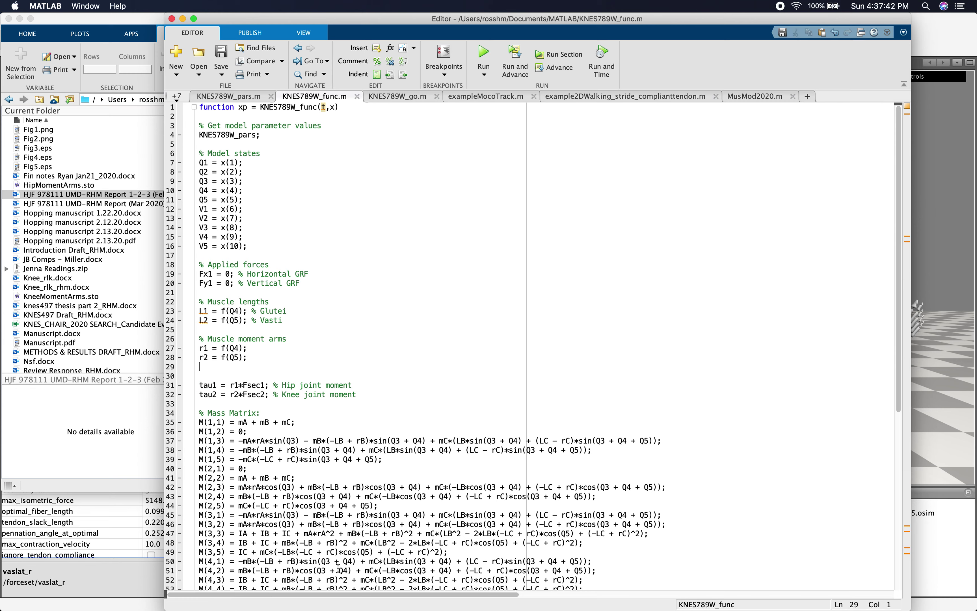
Review moment arm lines 26–27 and Glutei length line 23, then start a new BBEdit document.
mouse_move(335, 606)
left_click_drag(262, 349, 200, 345)
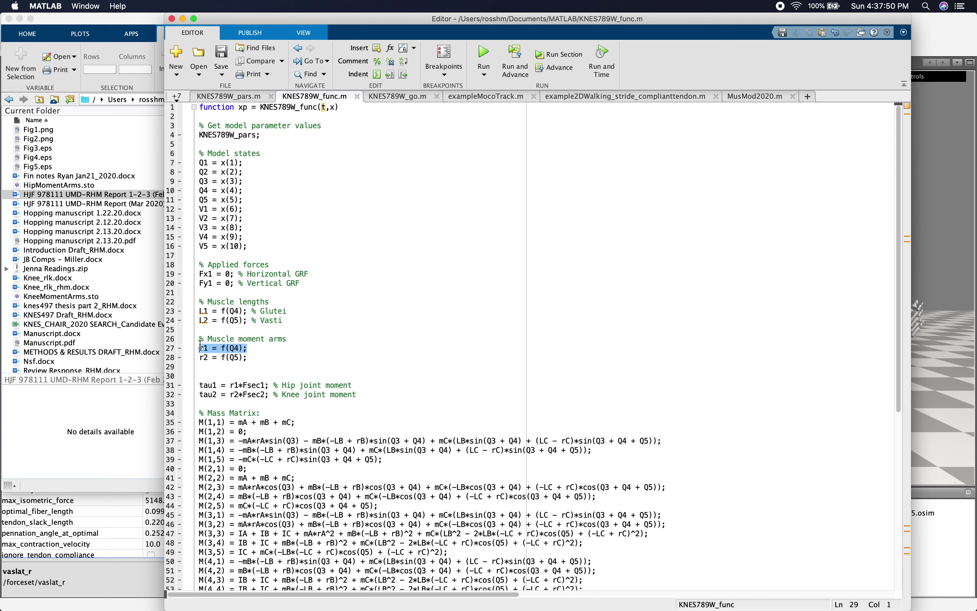
left_click(225, 346)
left_click_drag(301, 311, 197, 312)
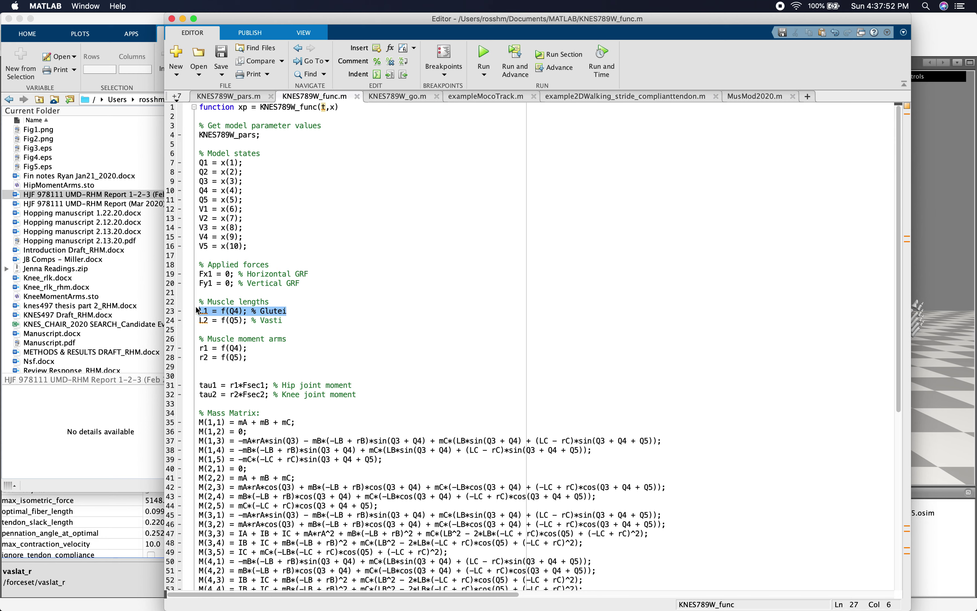
left_click(222, 313)
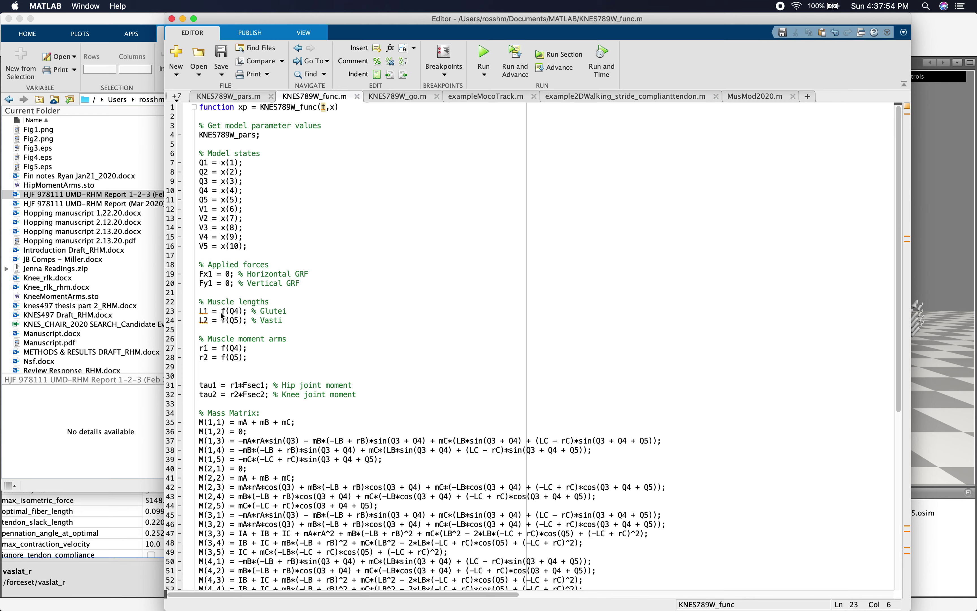
mouse_move(598, 608)
left_click(663, 590)
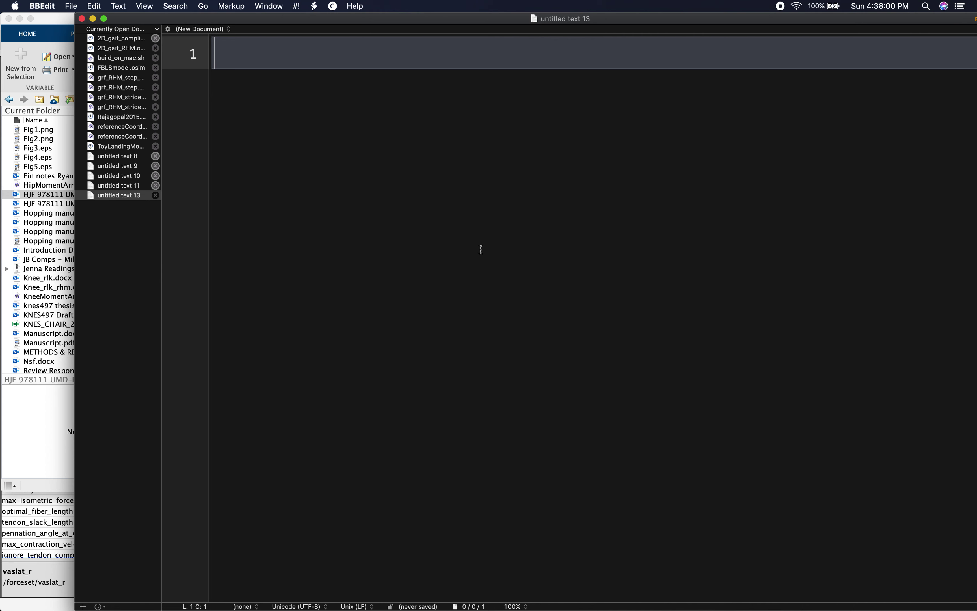
mouse_move(497, 606)
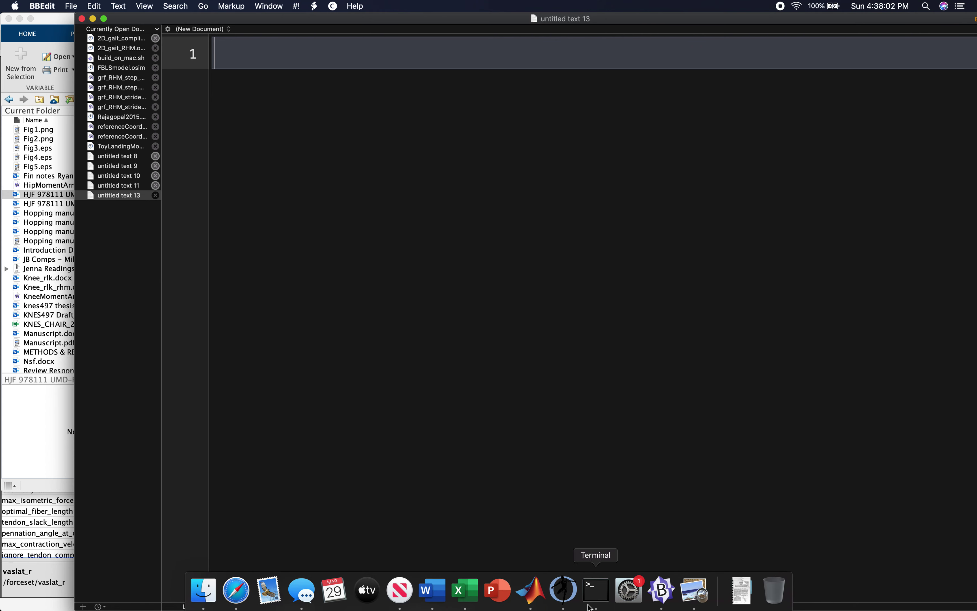
left_click(698, 605)
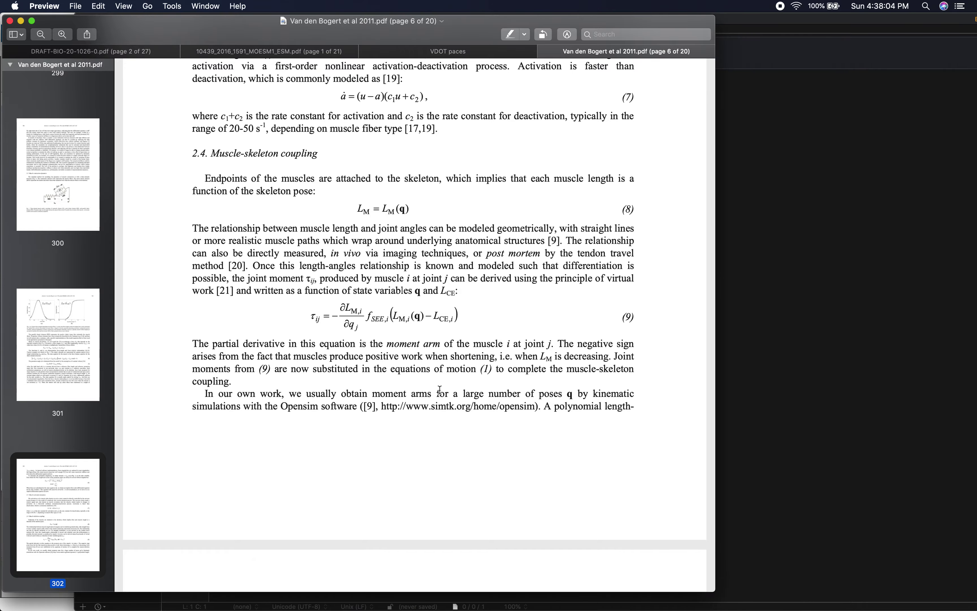
scroll(441, 390, "up", 15)
scroll(440, 390, "up", 20)
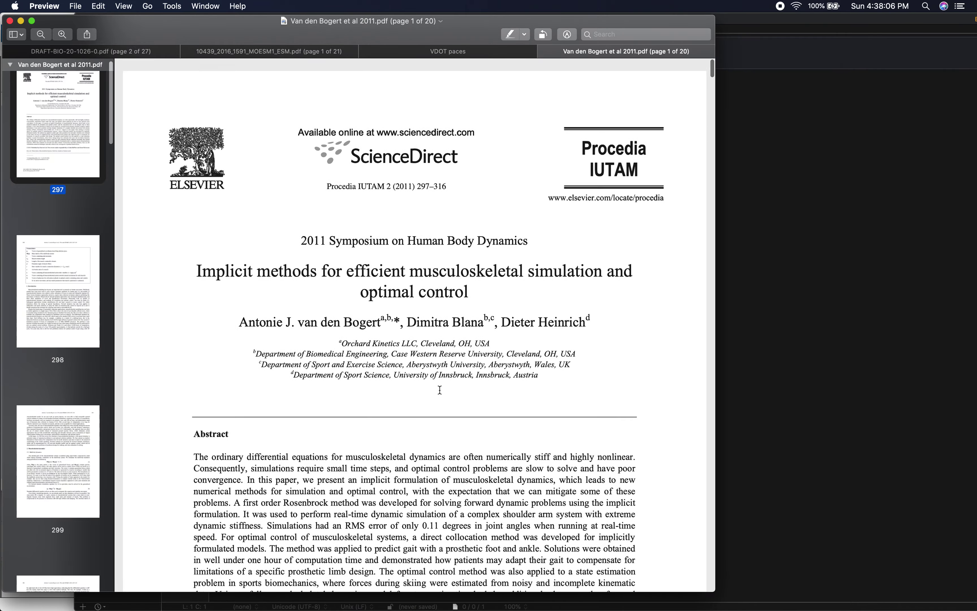
scroll(328, 242, "down", 10)
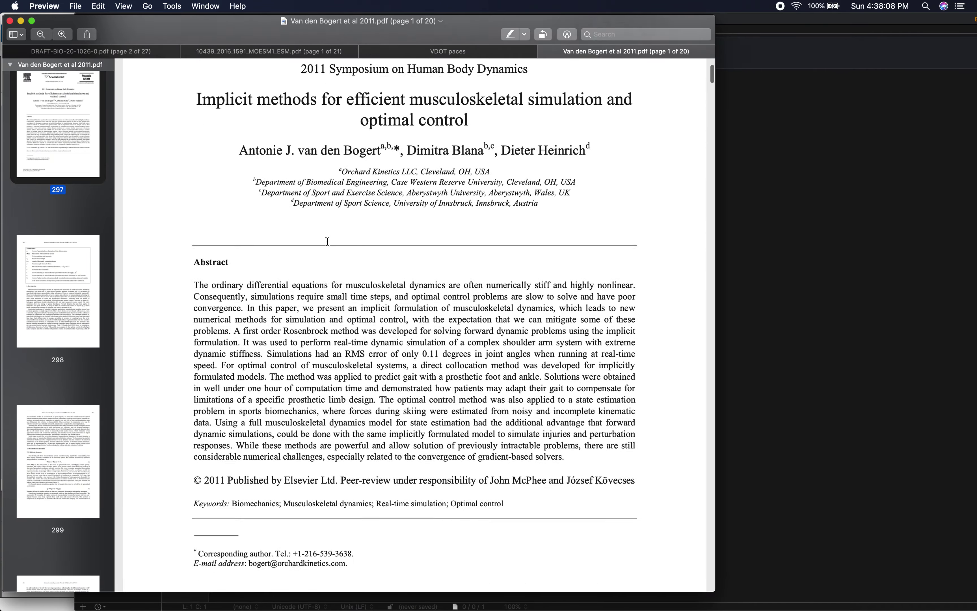
scroll(328, 242, "down", 15)
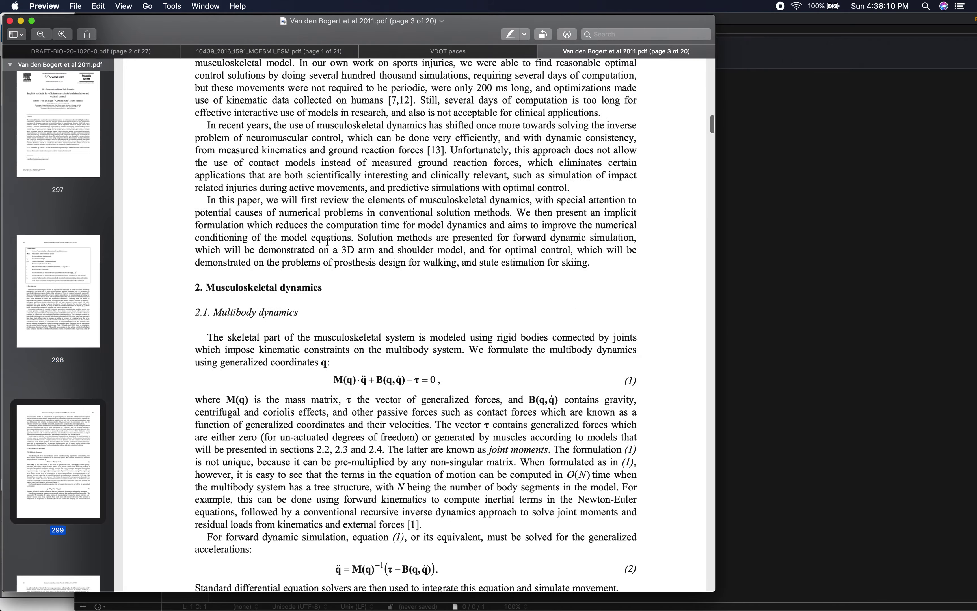
scroll(327, 242, "down", 15)
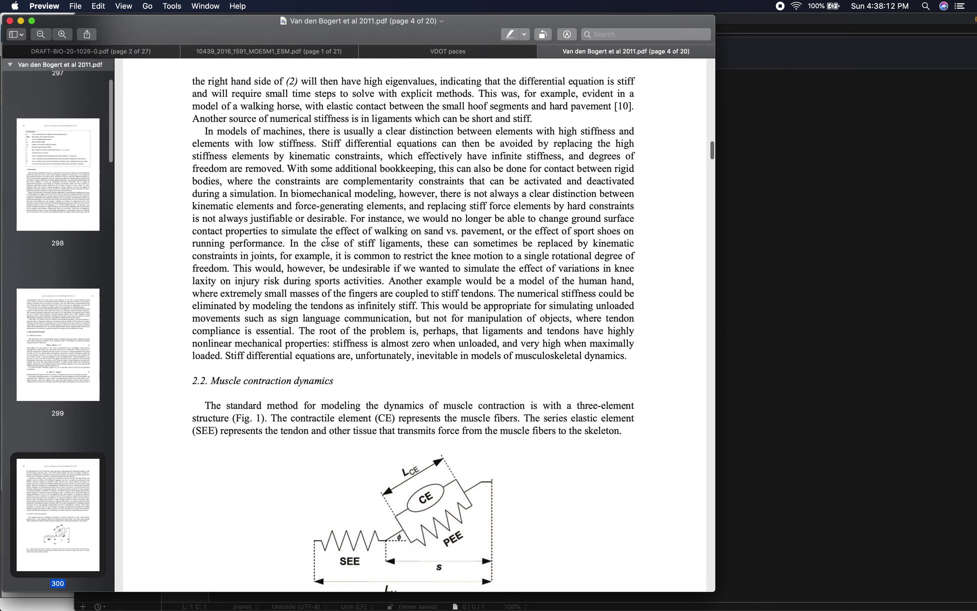
scroll(327, 242, "down", 15)
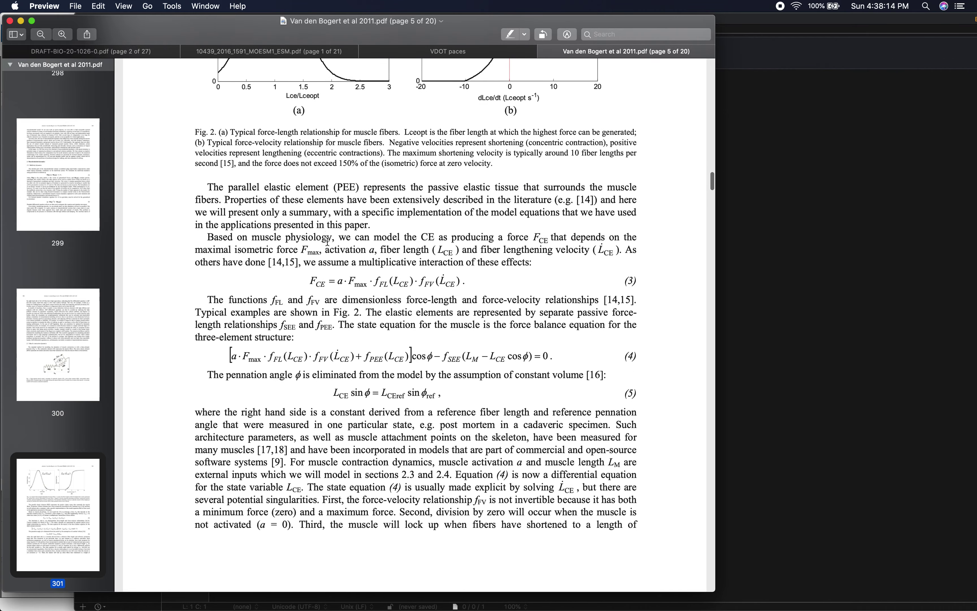
scroll(327, 241, "down", 10)
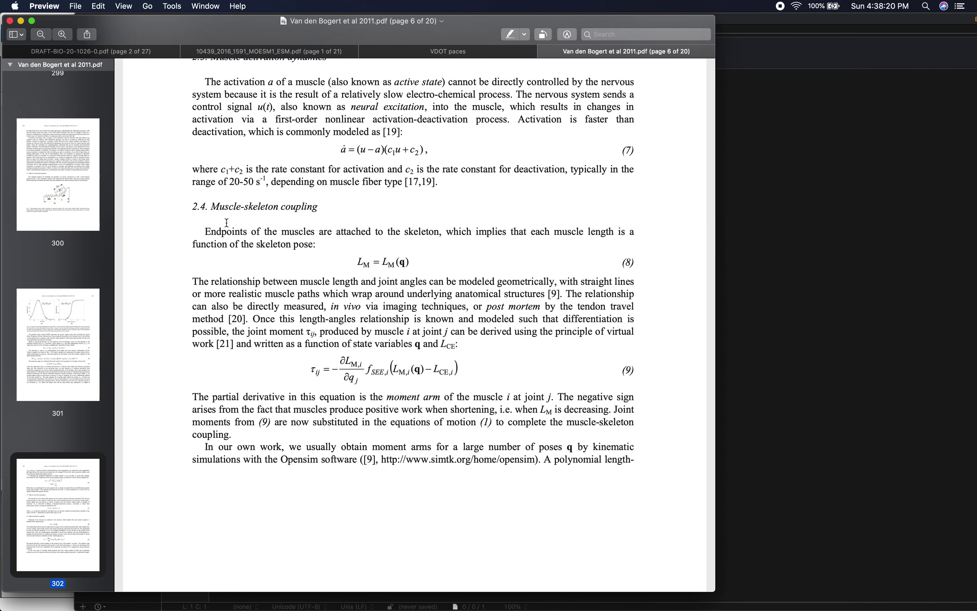
left_click_drag(245, 206, 280, 205)
left_click(279, 206)
left_click_drag(243, 205, 210, 206)
left_click(229, 208)
scroll(229, 208, "down", 10)
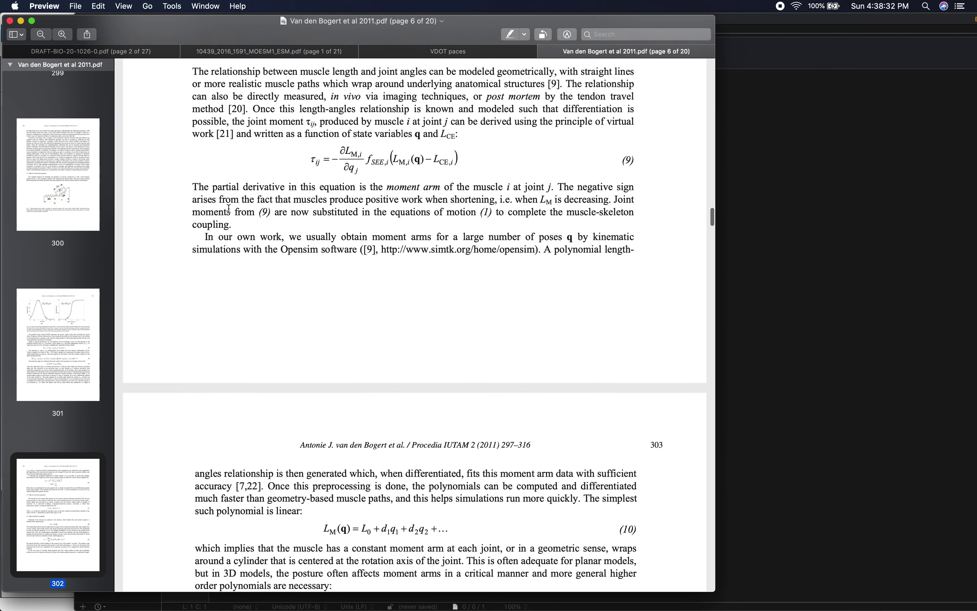
mouse_move(610, 608)
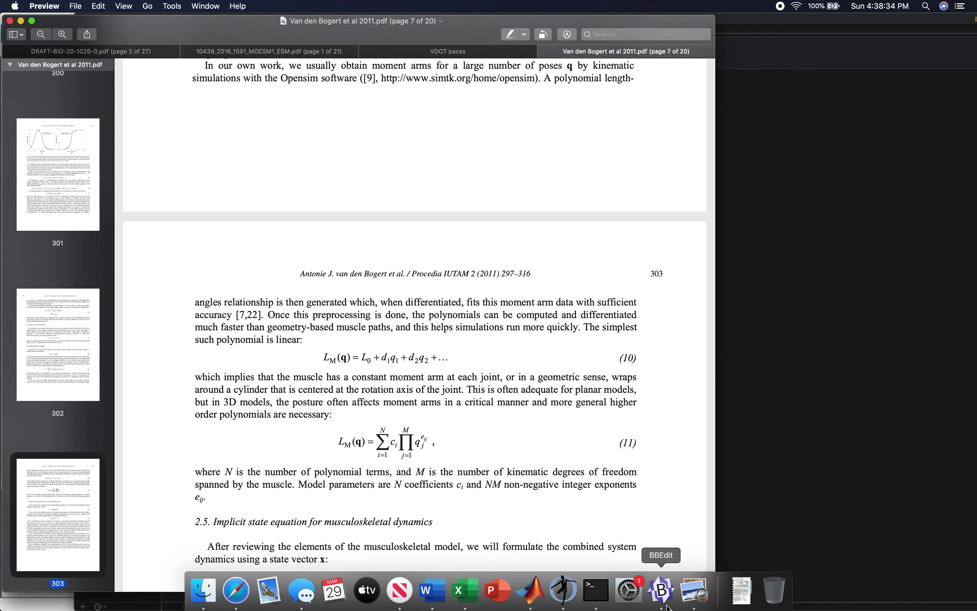
left_click(662, 594)
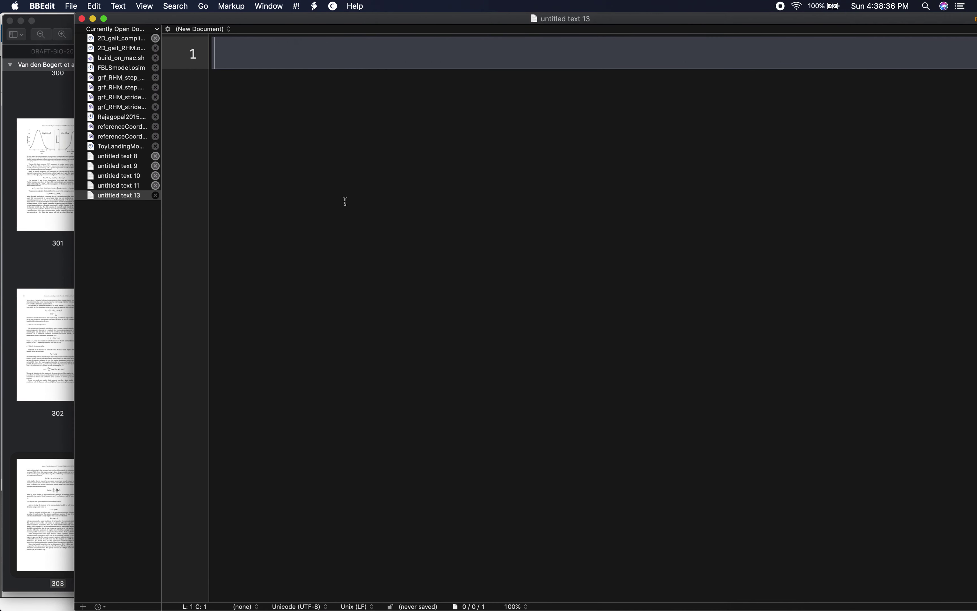
Write L = f(Q) on line 1 of untitled text 13, correcting q to uppercase Q.
type("L = f(q)")
key("Left")
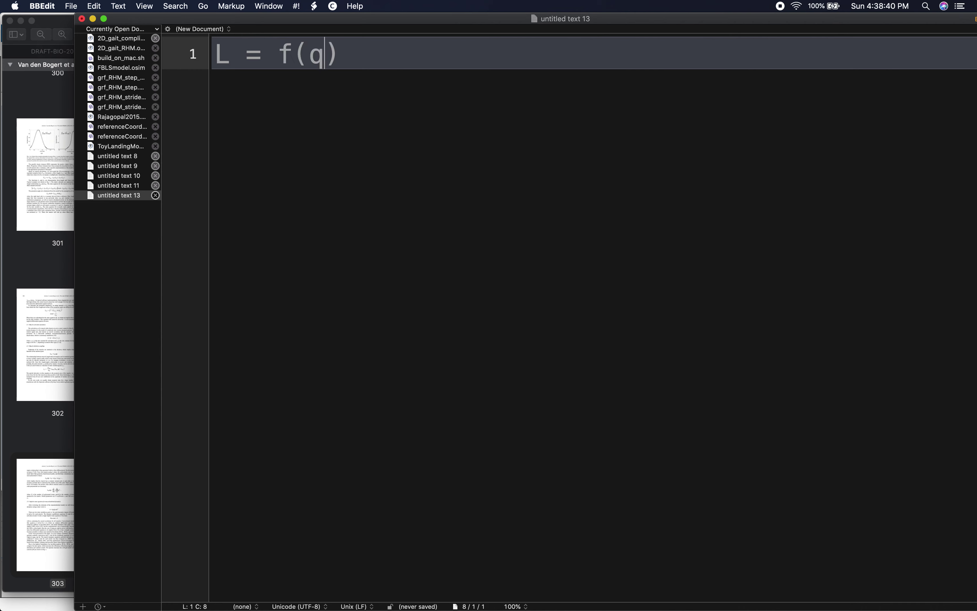
key("BackSpace")
type("Q")
left_click_drag(341, 57, 282, 61)
left_click(282, 61)
double_click(316, 54)
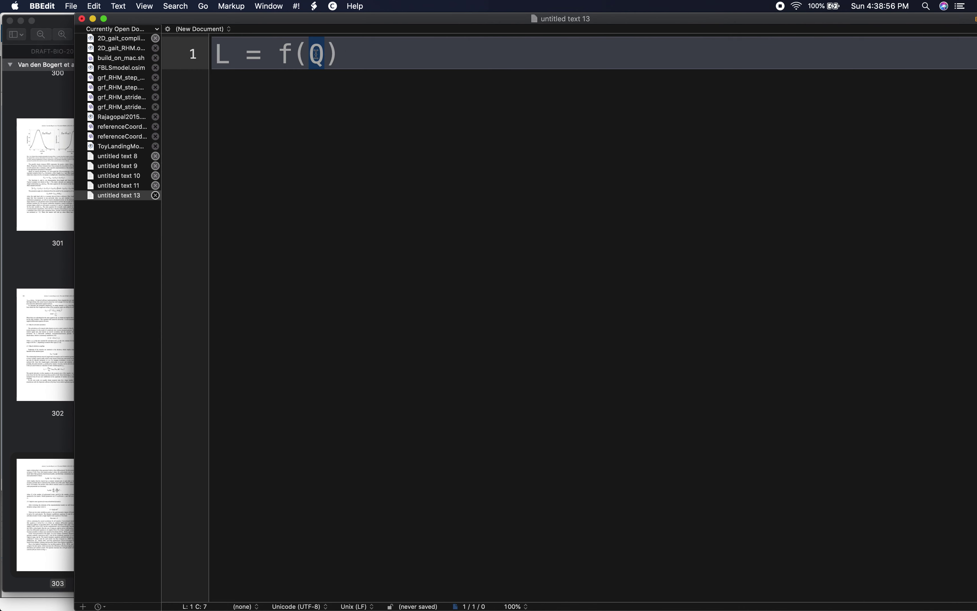